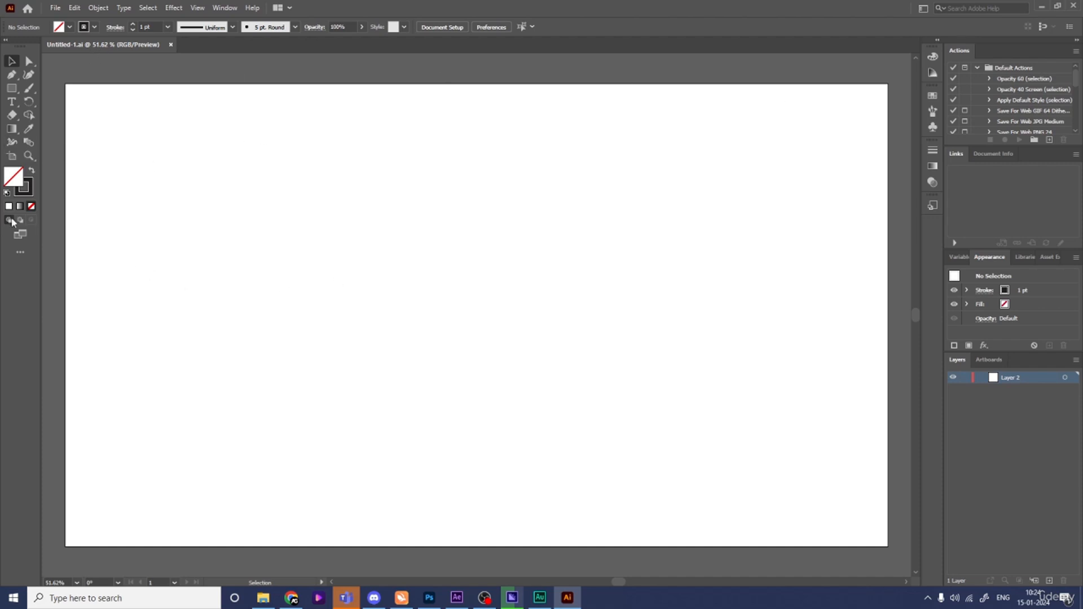
- Choose the Rectangle tool to draw on the blank Untitled-1 artboard
{"action": "left_click", "coordinate": [12, 91]}
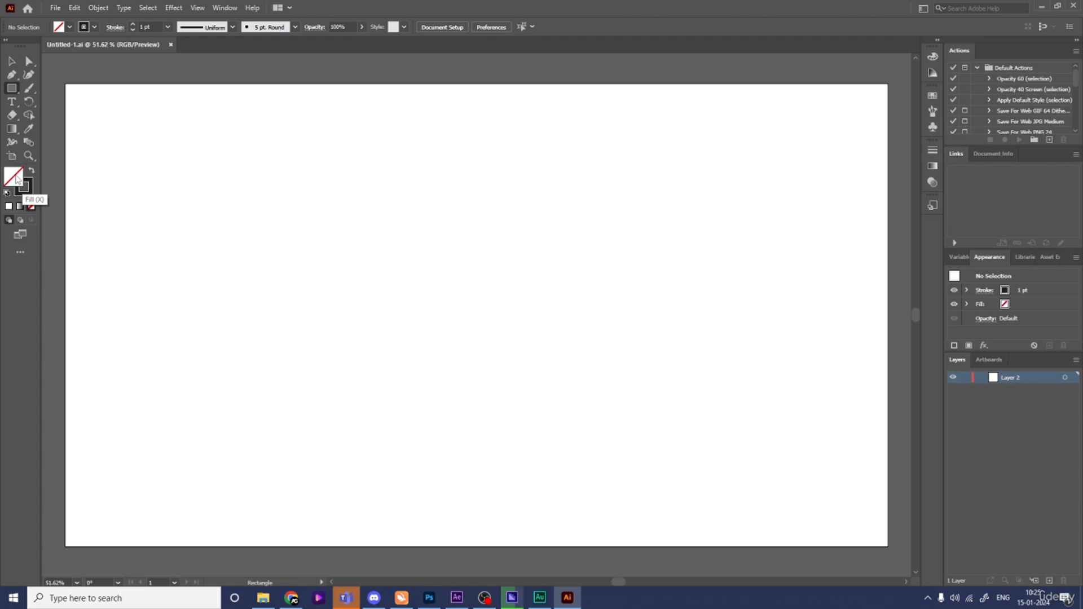
- Set the fill colour to white
{"action": "double_click", "coordinate": [17, 180]}
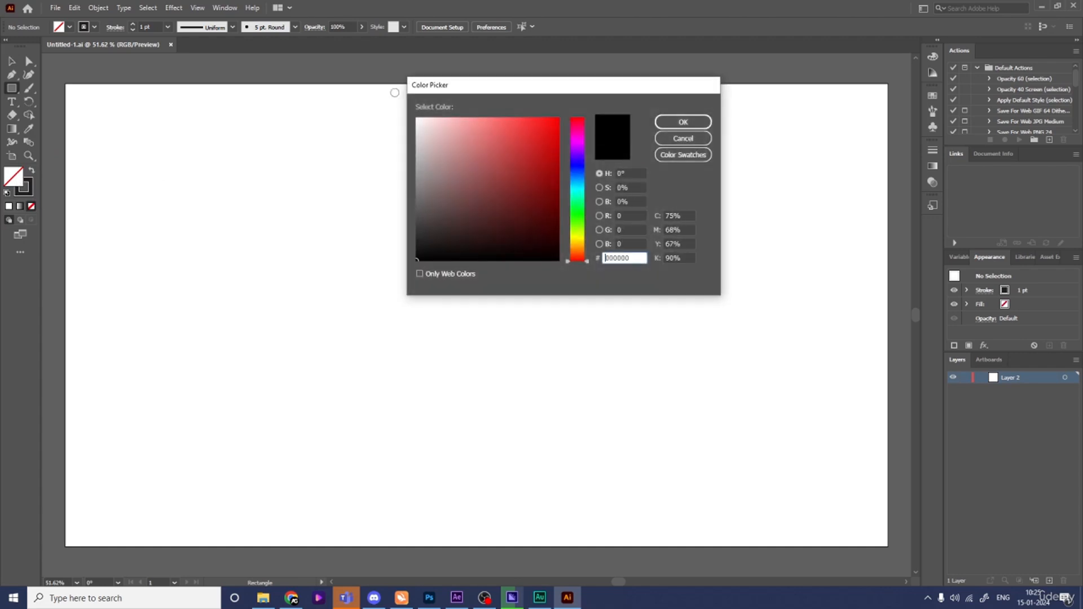
{"action": "left_click", "coordinate": [421, 125]}
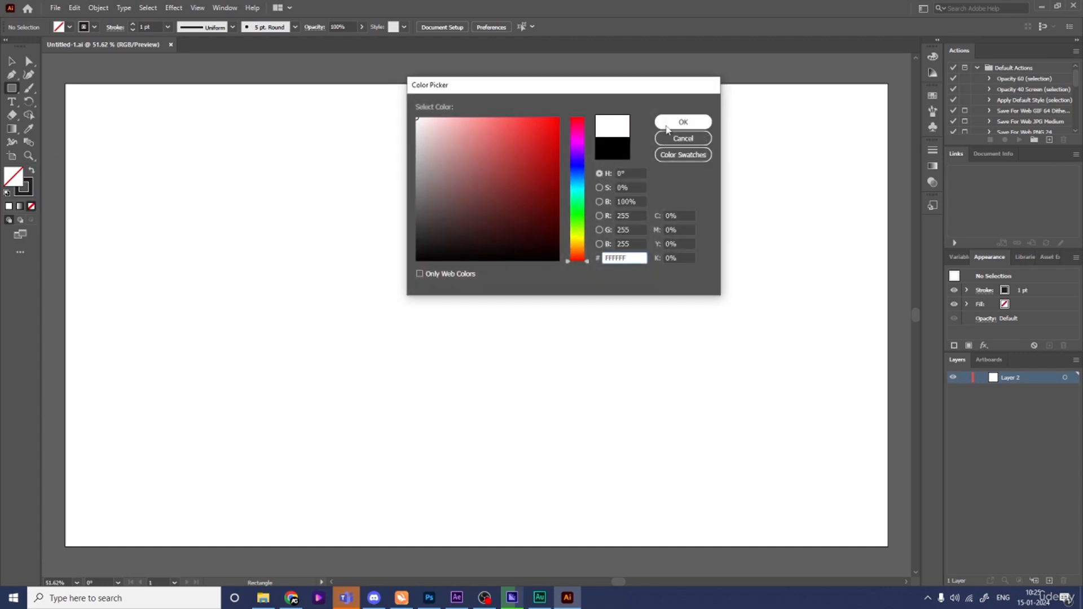
{"action": "left_click", "coordinate": [683, 122]}
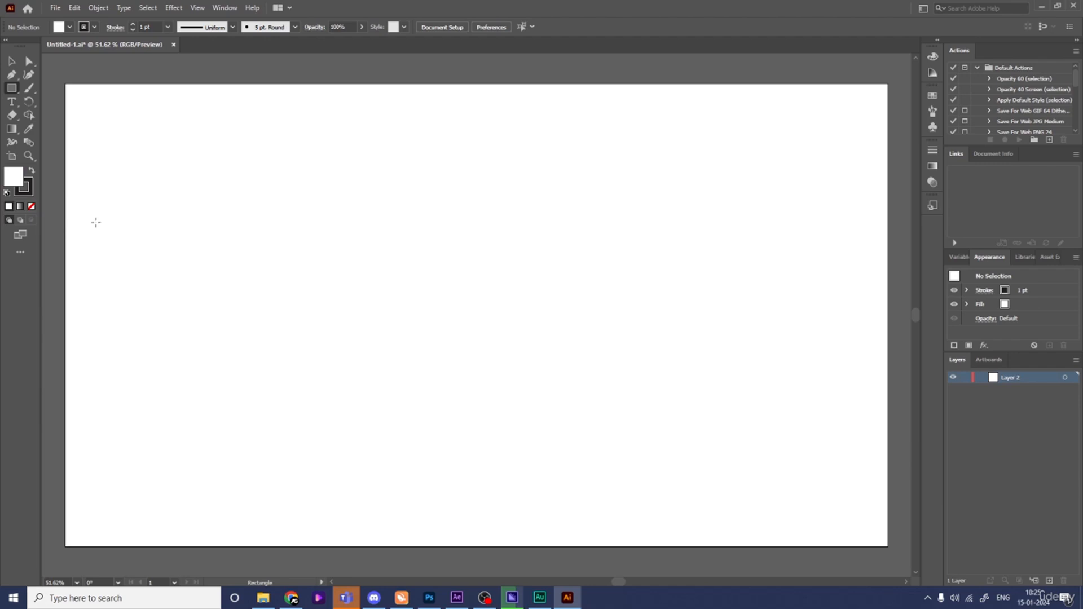
- Draw a square near the artboard's left edge and place a copy directly beside it
{"action": "left_click_drag", "start_coordinate": [87, 217], "coordinate": [187, 293]}
{"action": "key", "text": "v"}
{"action": "left_click", "coordinate": [252, 282]}
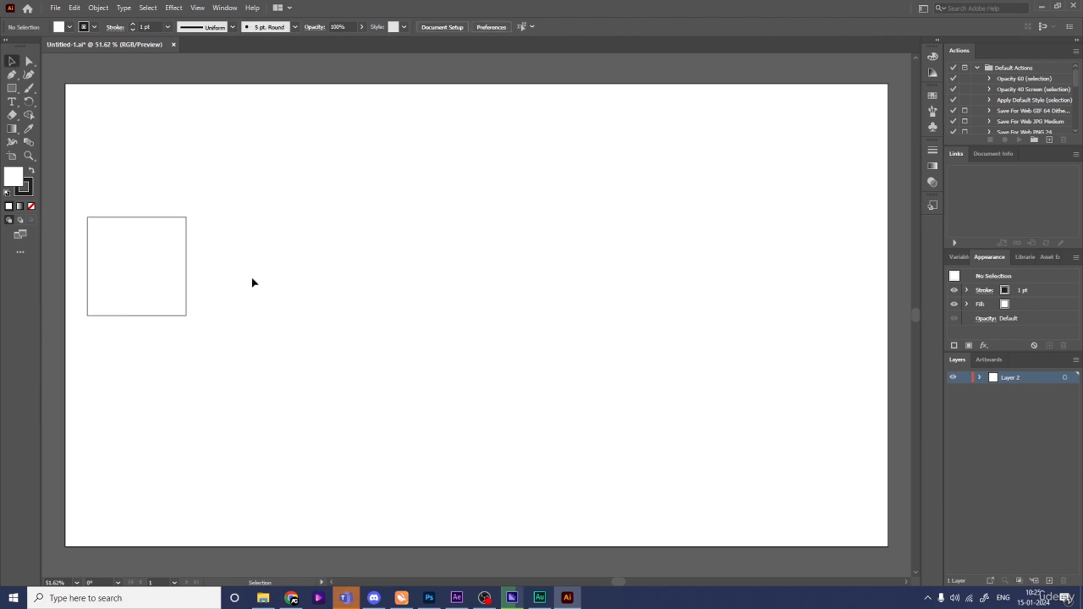
{"action": "left_click", "coordinate": [161, 279]}
{"action": "left_click_drag", "start_coordinate": [106, 266], "coordinate": [206, 271]}
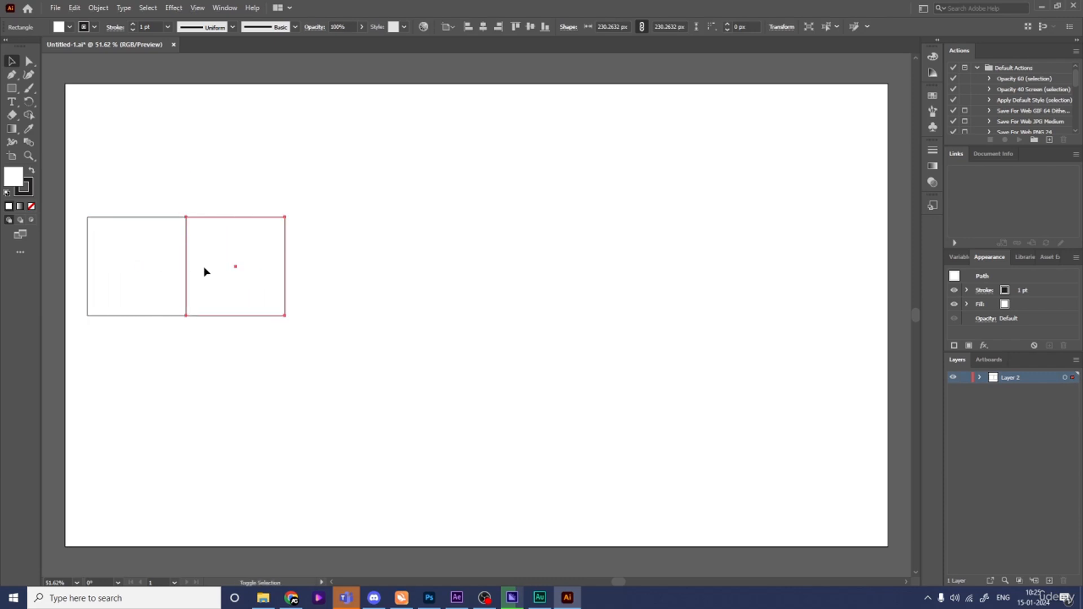
- Duplicate the squares rightward until eight equal squares span the artboard
{"action": "left_click", "coordinate": [212, 339]}
{"action": "left_click", "coordinate": [208, 288]}
{"action": "left_click_drag", "start_coordinate": [205, 269], "coordinate": [304, 272]}
{"action": "left_click_drag", "start_coordinate": [473, 378], "coordinate": [85, 210]}
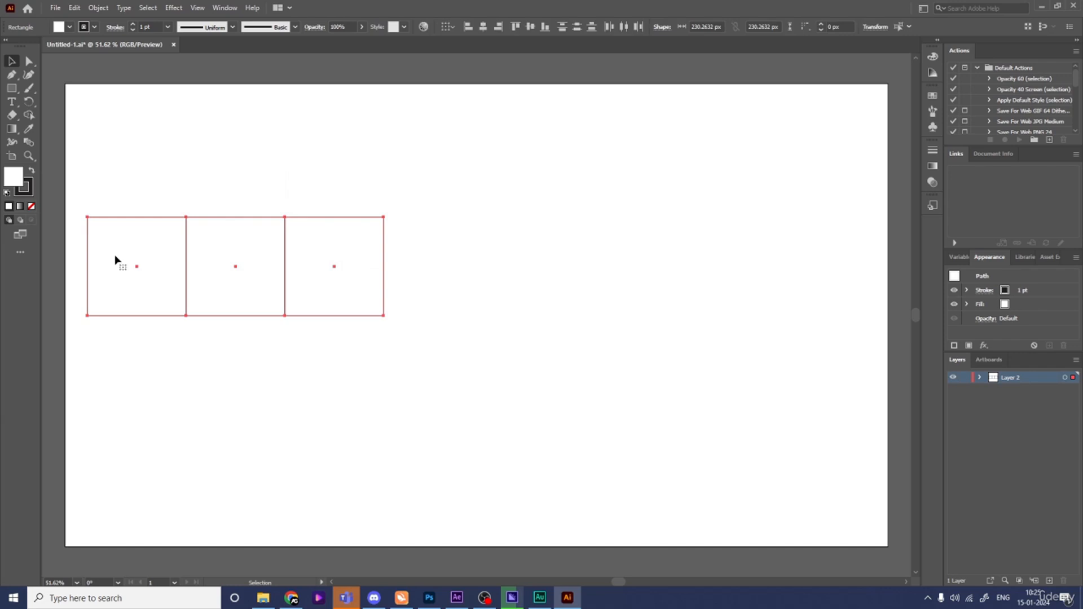
{"action": "left_click_drag", "start_coordinate": [109, 259], "coordinate": [403, 263]}
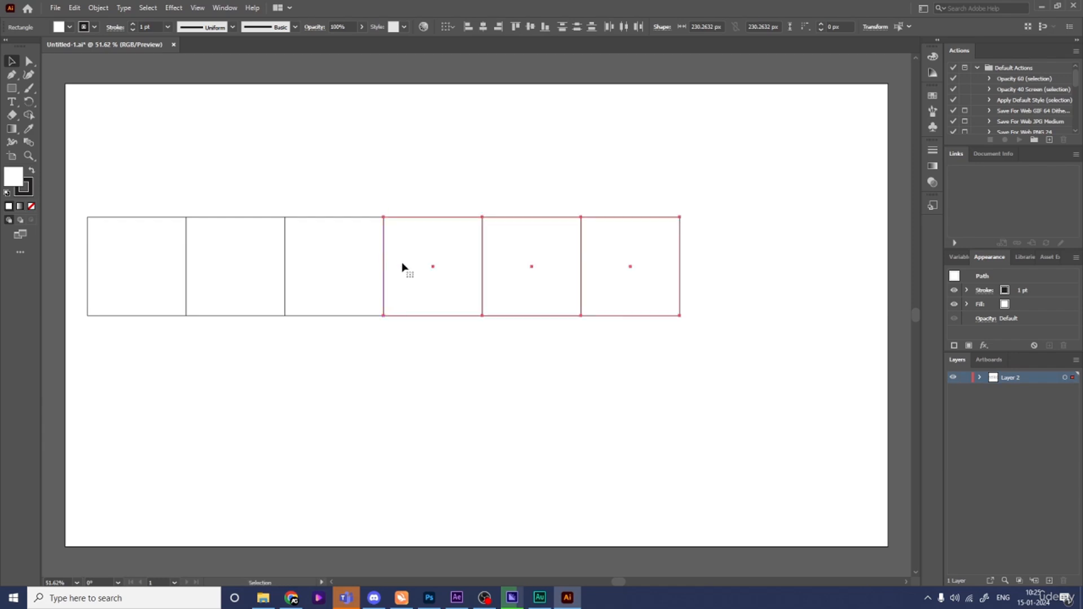
{"action": "left_click", "coordinate": [622, 407]}
{"action": "left_click_drag", "start_coordinate": [706, 398], "coordinate": [525, 188]}
{"action": "left_click_drag", "start_coordinate": [503, 266], "coordinate": [702, 271]}
- Select all eight squares and move the row slightly lower
{"action": "left_click", "coordinate": [734, 362]}
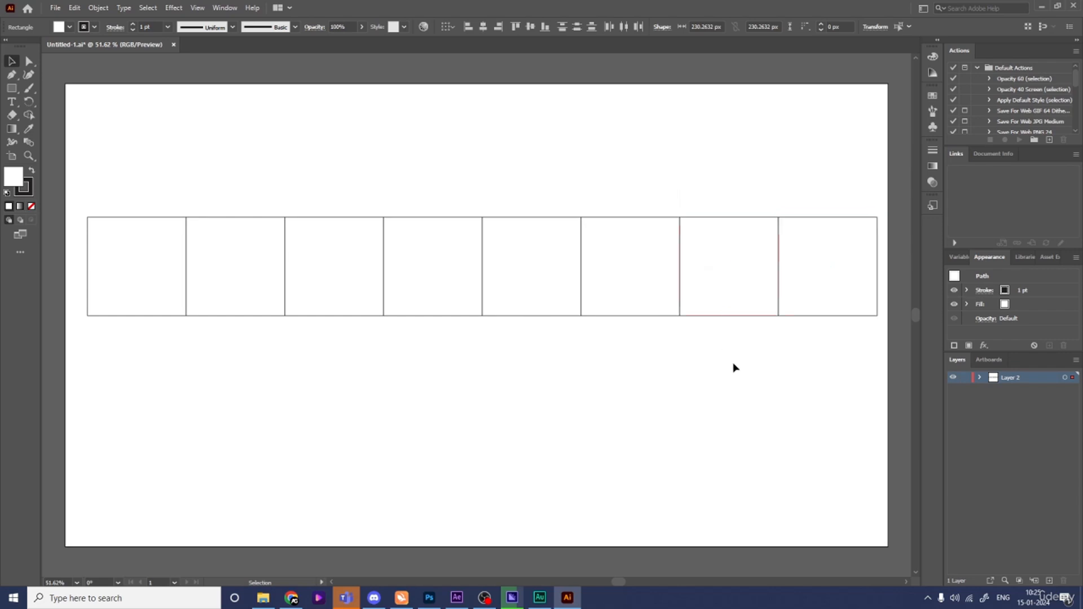
{"action": "key", "text": "ctrl+a"}
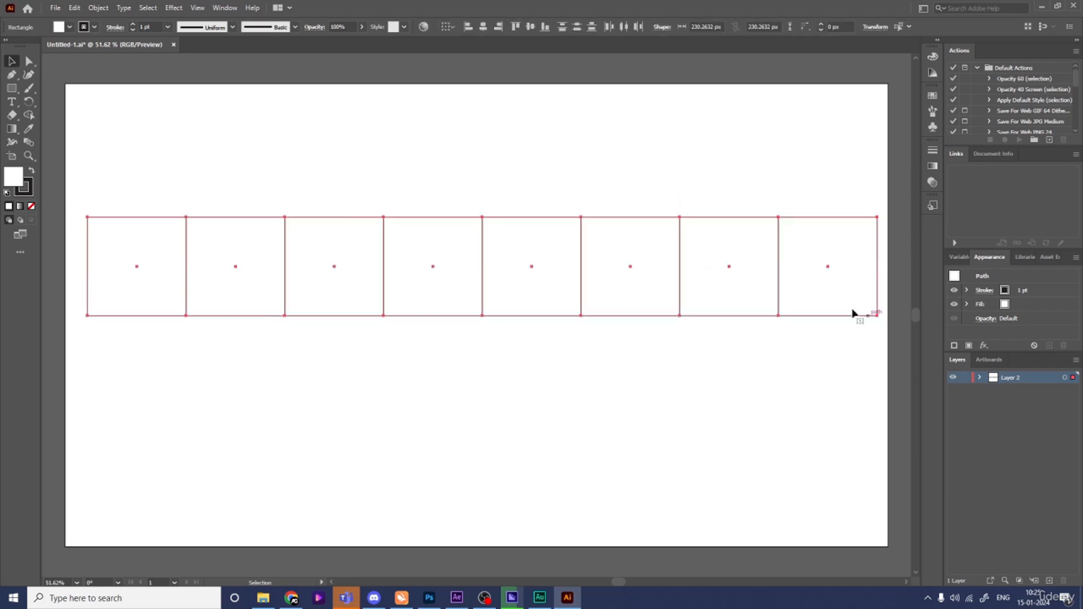
{"action": "left_click_drag", "start_coordinate": [735, 295], "coordinate": [762, 360]}
{"action": "left_click", "coordinate": [754, 418]}
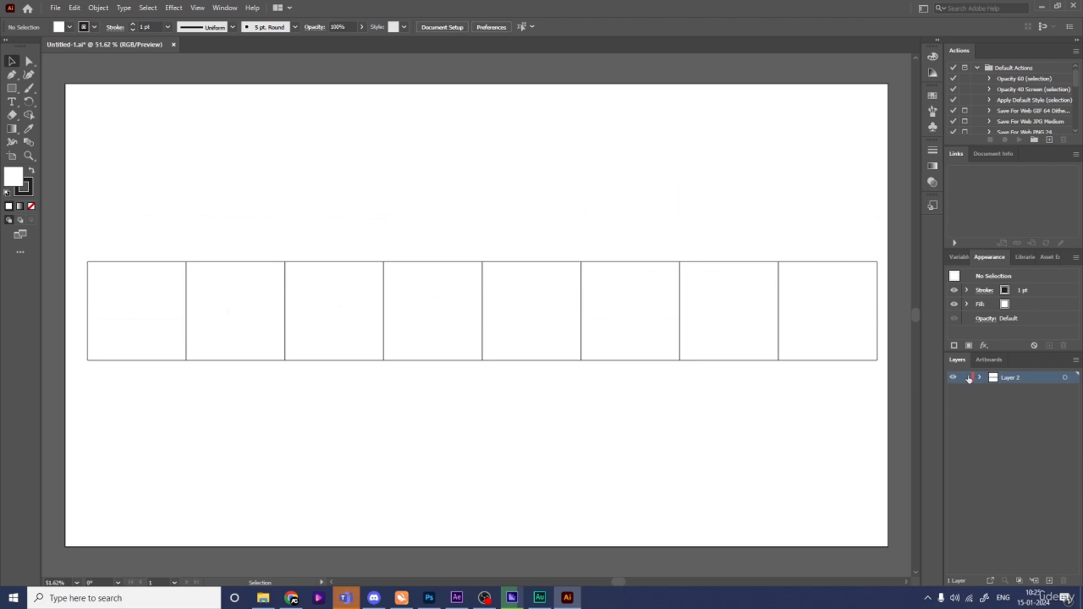
- Add Layer 3 and set the Pen tool to no fill with a 5 pt stroke
{"action": "left_click", "coordinate": [1049, 581]}
{"action": "key", "text": "p"}
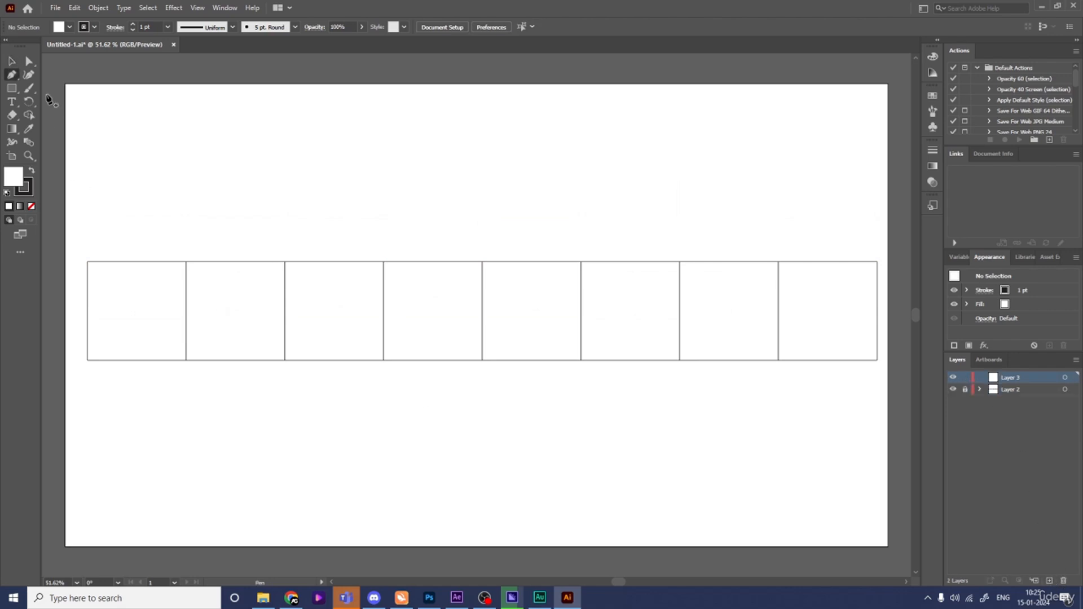
{"action": "left_click", "coordinate": [32, 207]}
{"action": "left_click", "coordinate": [31, 193]}
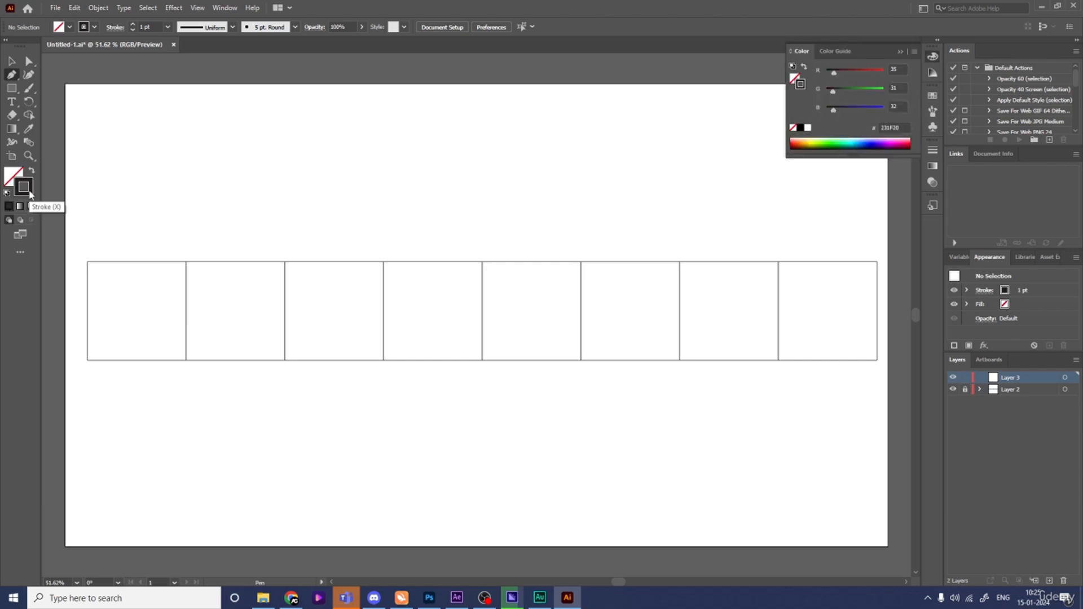
{"action": "left_click", "coordinate": [155, 27]}
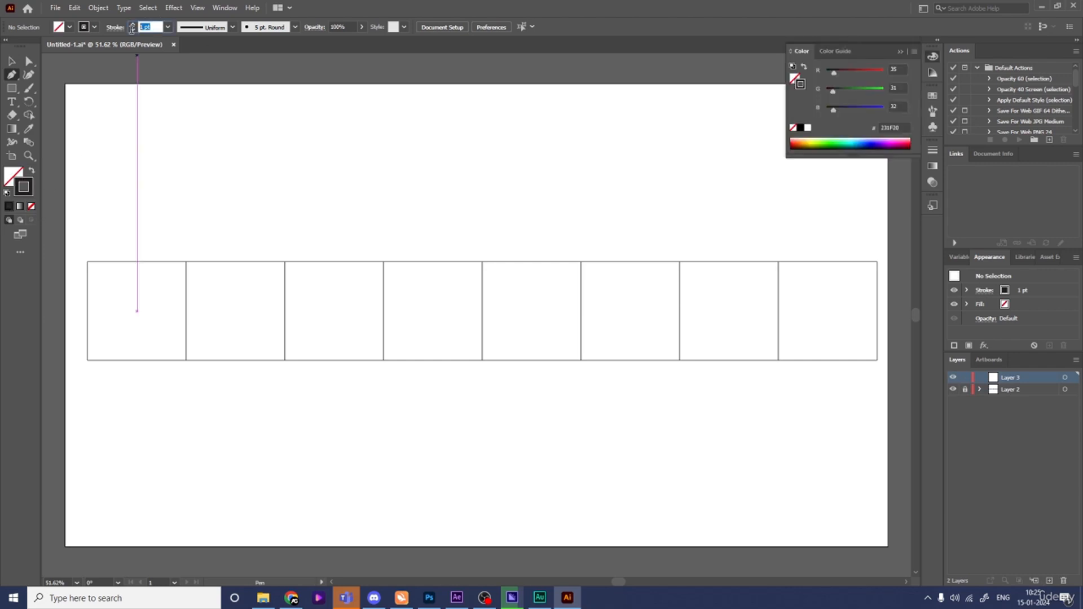
{"action": "type", "text": "5"}
{"action": "key", "text": "Return"}
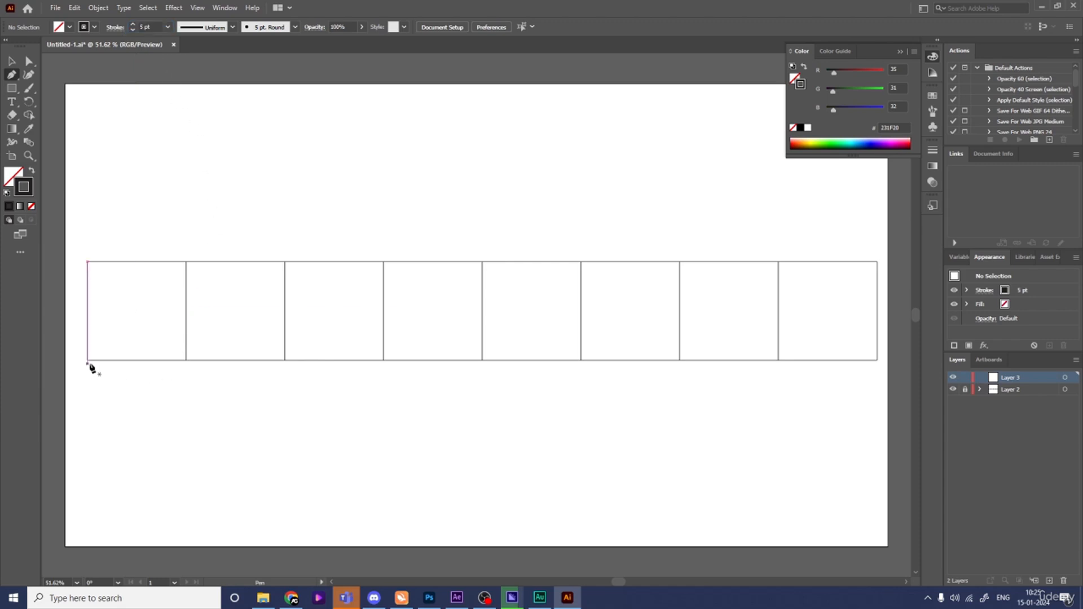
- Pen the square wave along the tops and bottoms of the first four boxes
{"action": "left_click", "coordinate": [87, 360]}
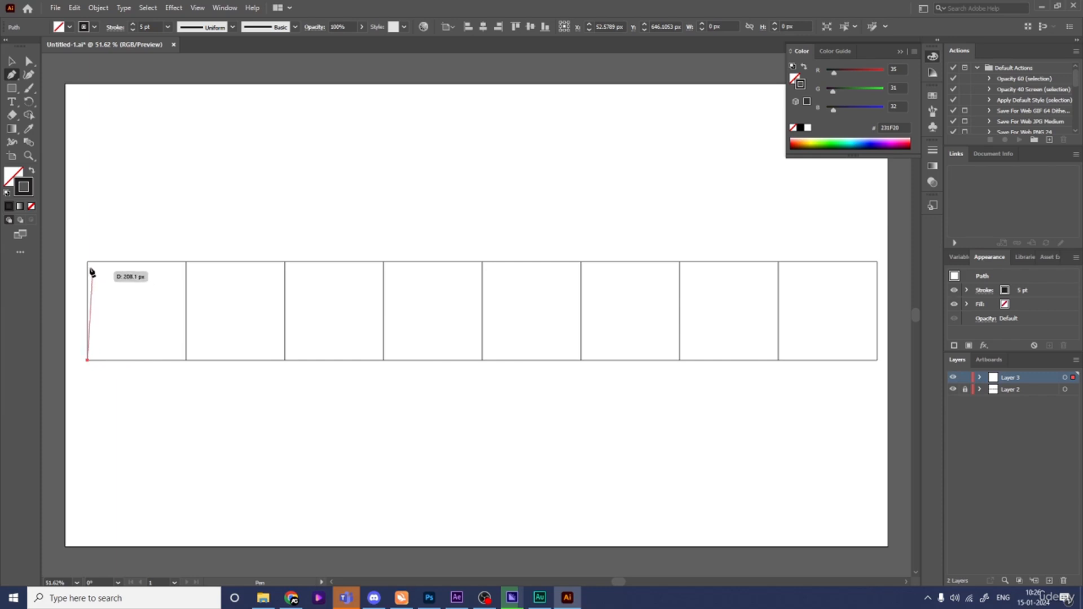
{"action": "left_click", "coordinate": [88, 262]}
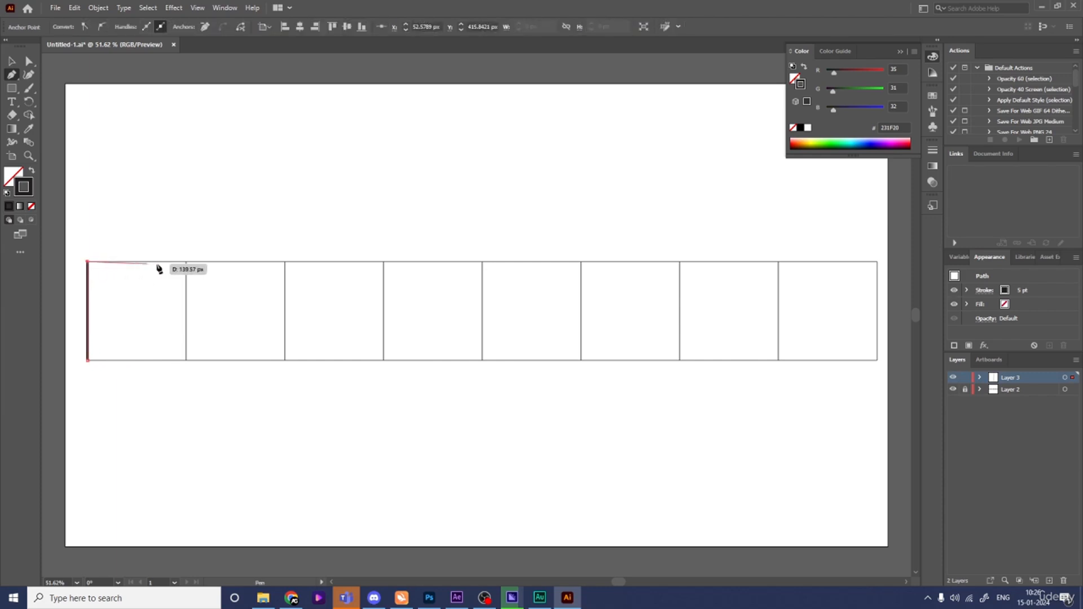
{"action": "left_click", "coordinate": [187, 262]}
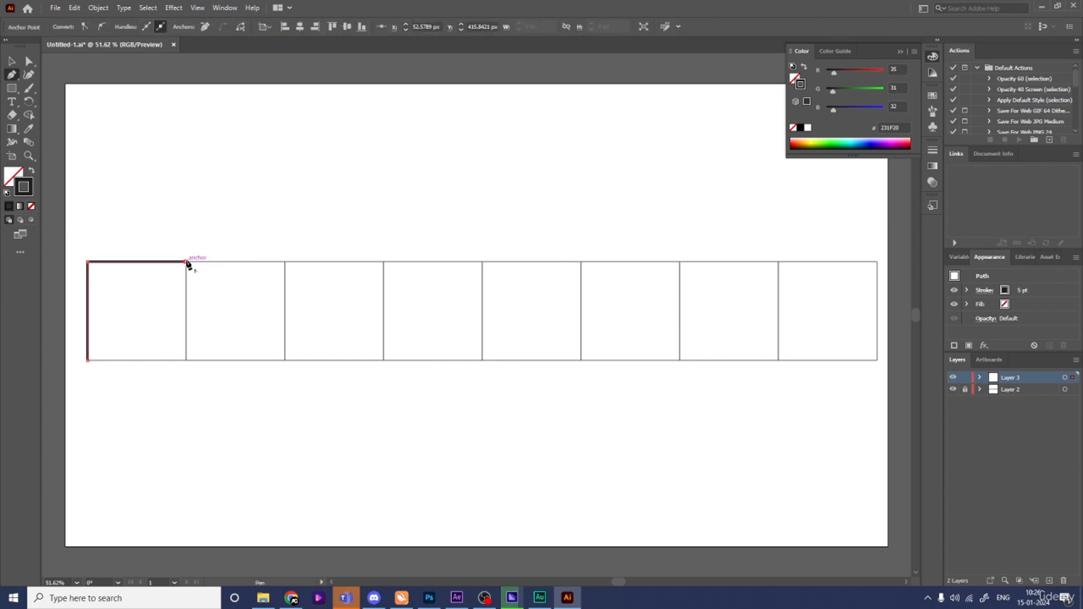
{"action": "left_click", "coordinate": [187, 361]}
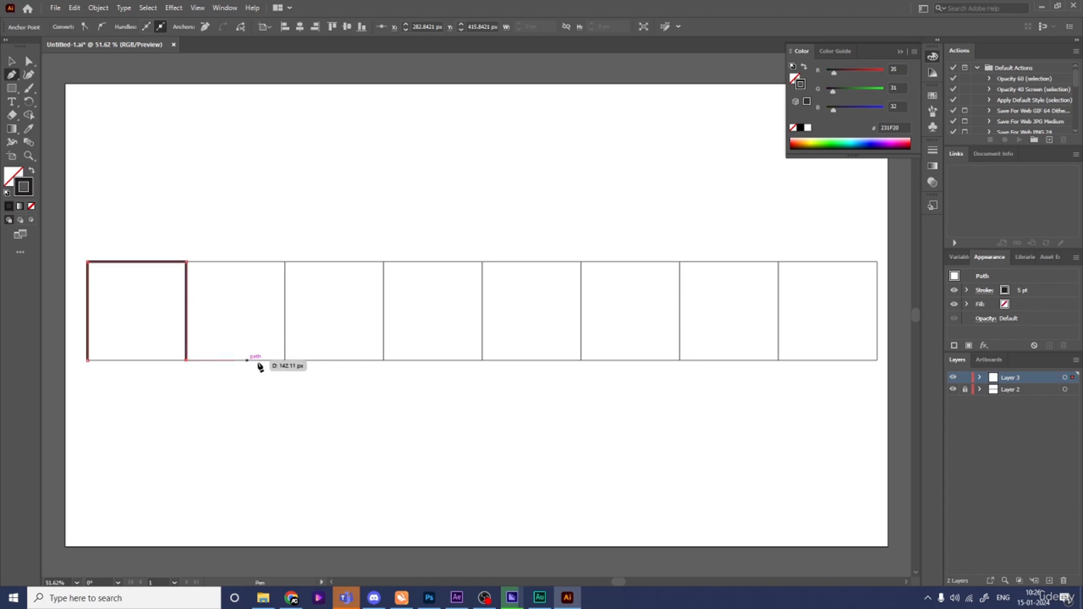
{"action": "left_click", "coordinate": [285, 360]}
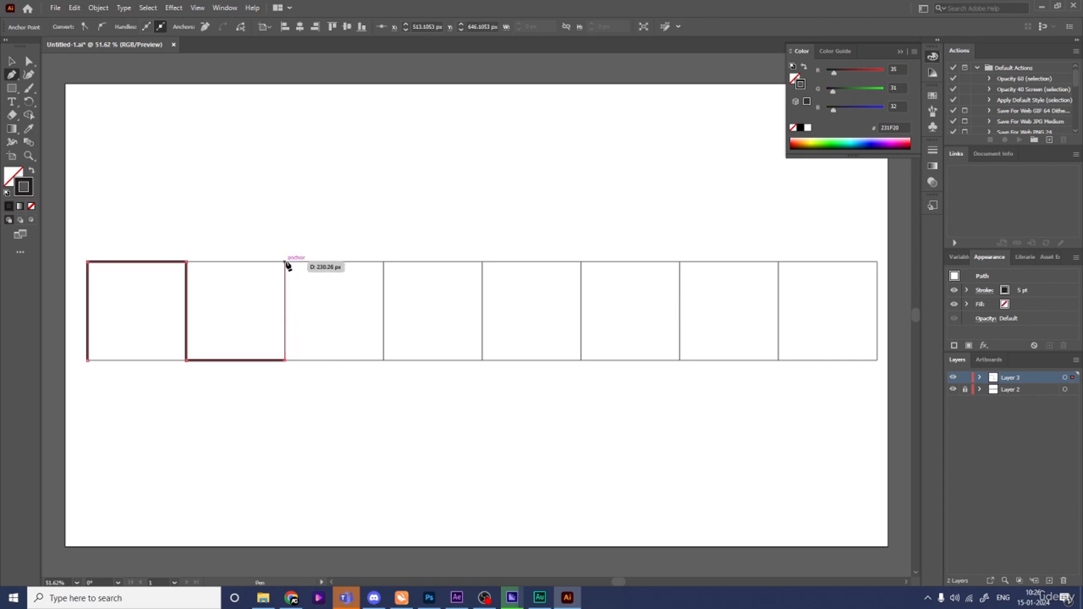
{"action": "left_click", "coordinate": [285, 262]}
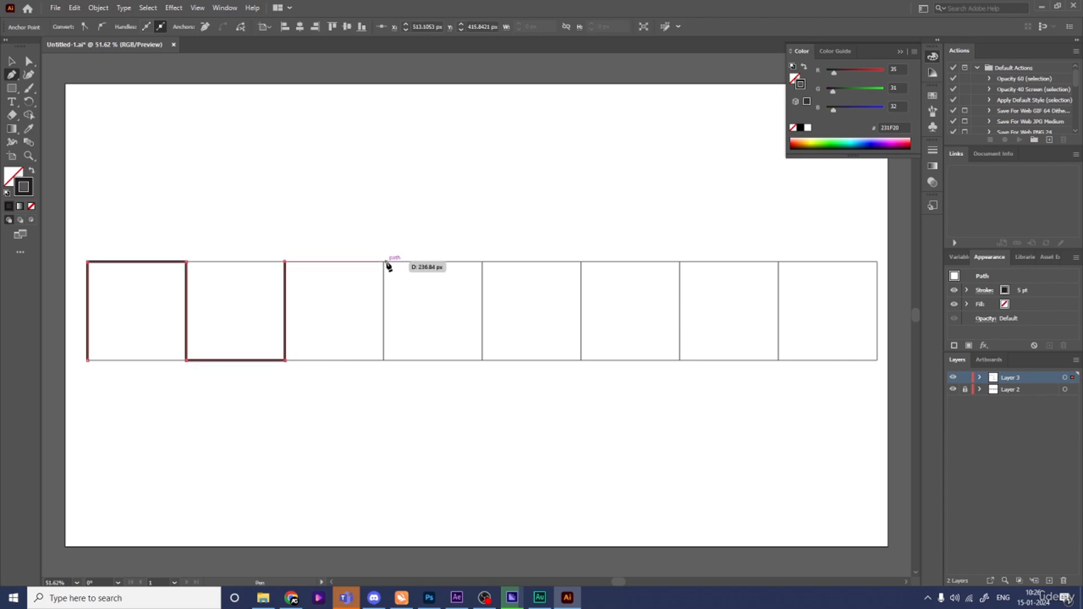
{"action": "left_click", "coordinate": [384, 262]}
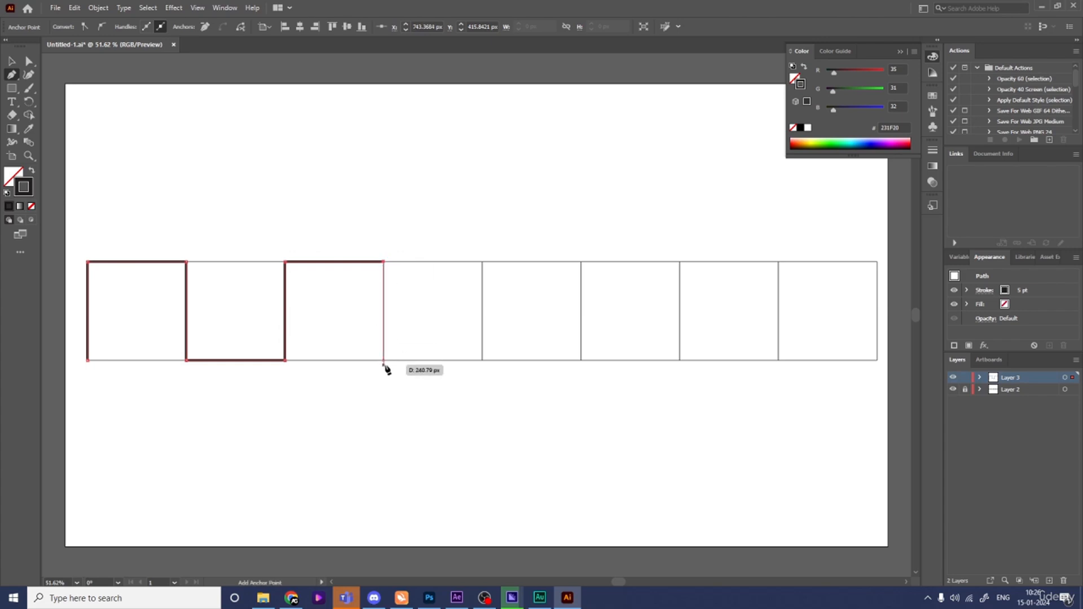
{"action": "left_click", "coordinate": [384, 360]}
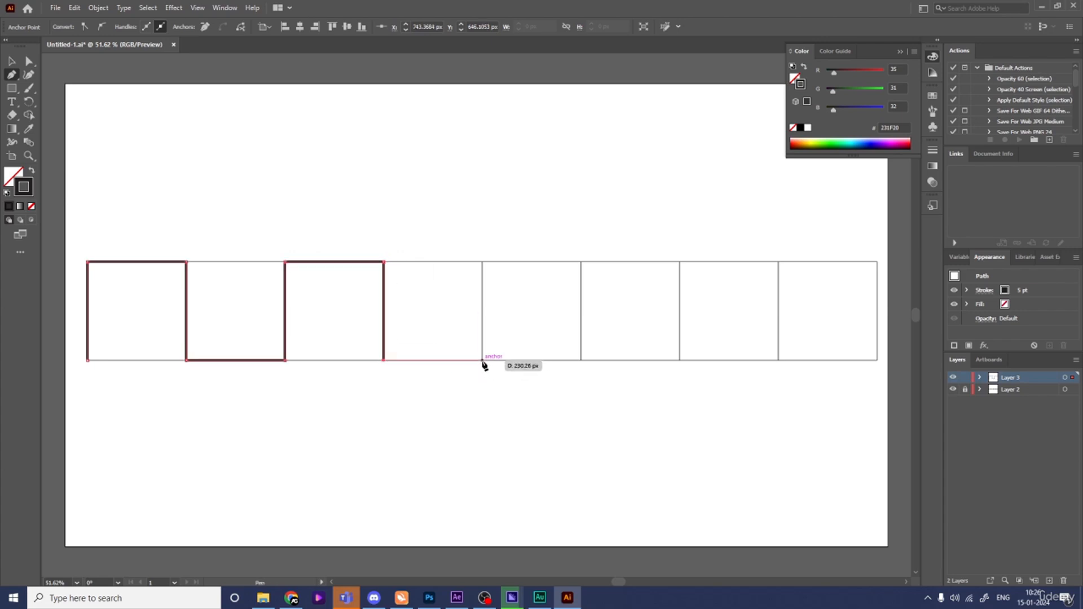
{"action": "left_click", "coordinate": [483, 361]}
{"action": "left_click", "coordinate": [483, 263]}
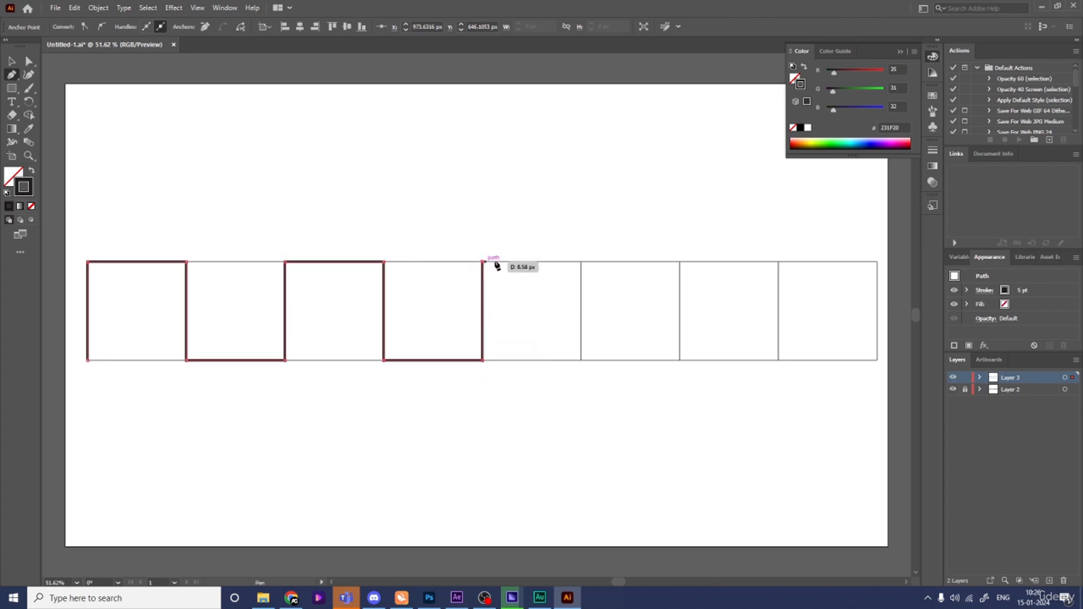
{"action": "key", "text": "ctrl+z"}
{"action": "key", "text": "ctrl+z"}
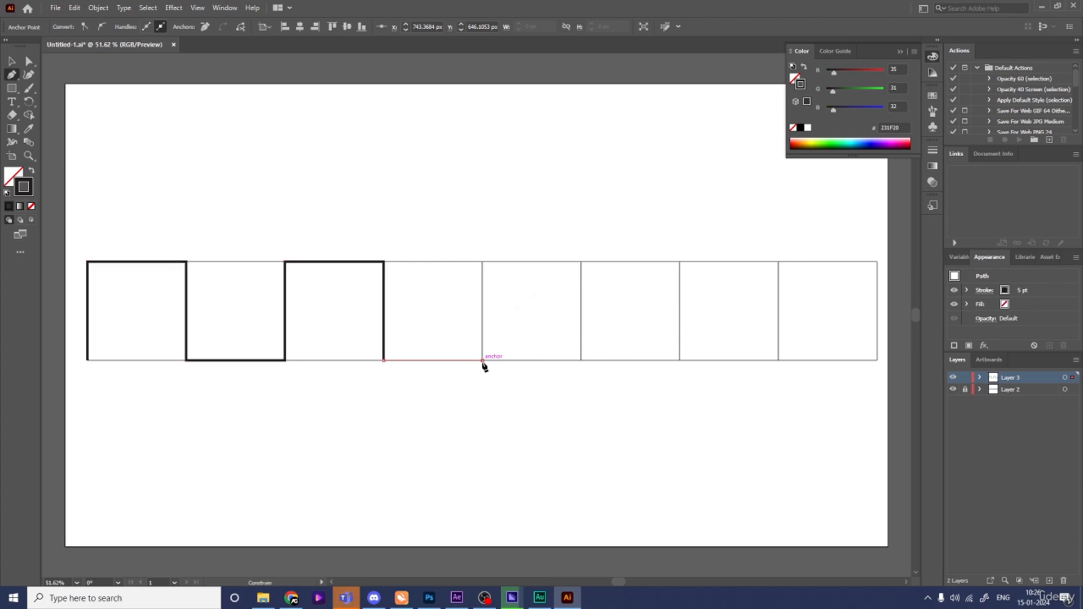
{"action": "left_click", "coordinate": [483, 361]}
{"action": "left_click", "coordinate": [483, 263]}
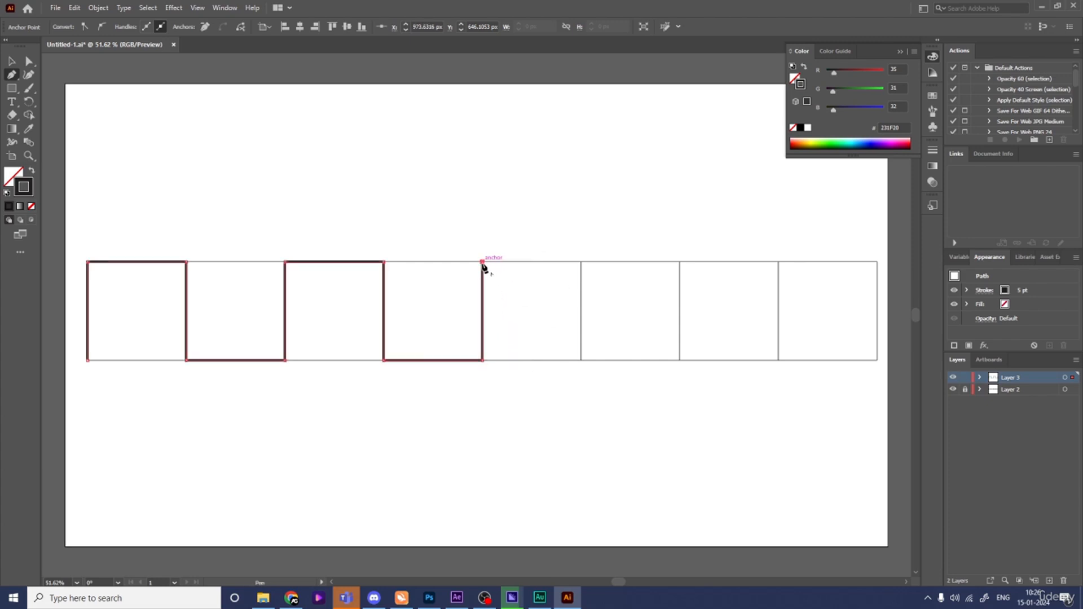
- Continue the square wave across boxes five to eight, ending at the last box's top-right corner
{"action": "left_click", "coordinate": [582, 263]}
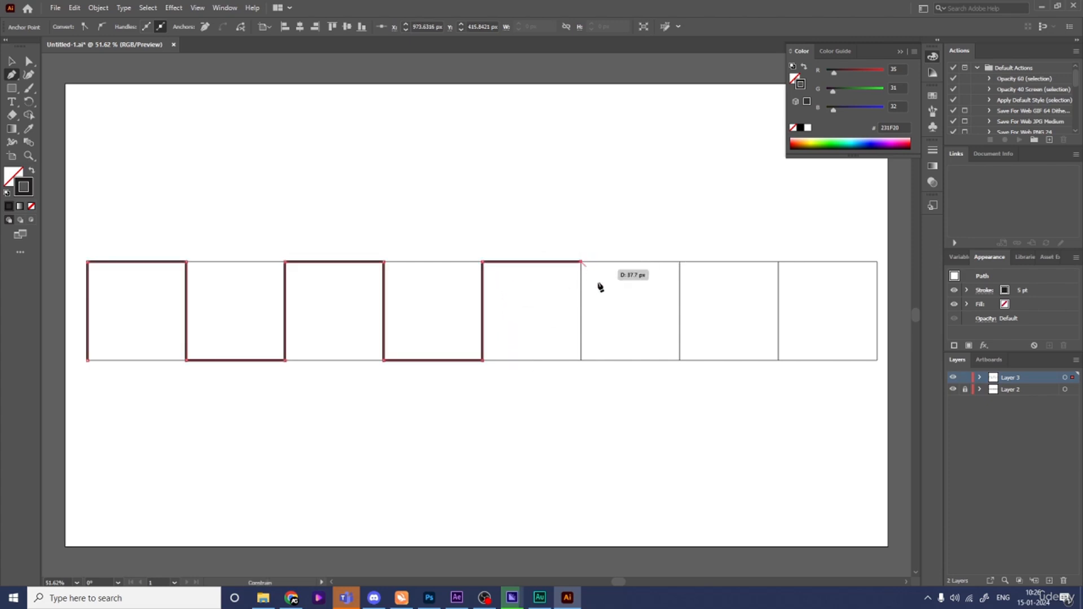
{"action": "left_click", "coordinate": [582, 360]}
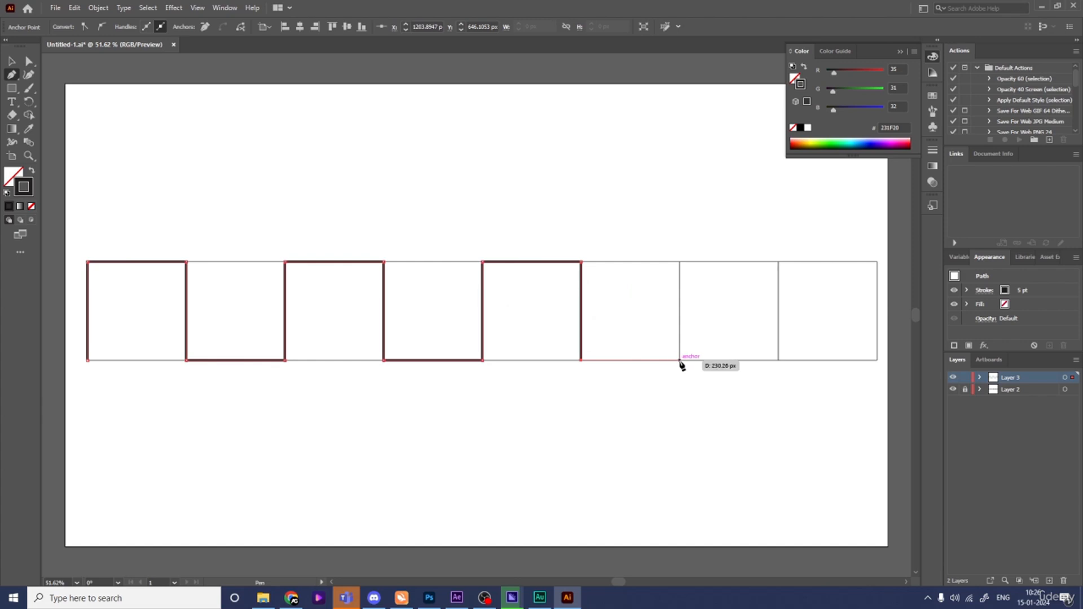
{"action": "left_click", "coordinate": [680, 360]}
{"action": "left_click", "coordinate": [680, 262]}
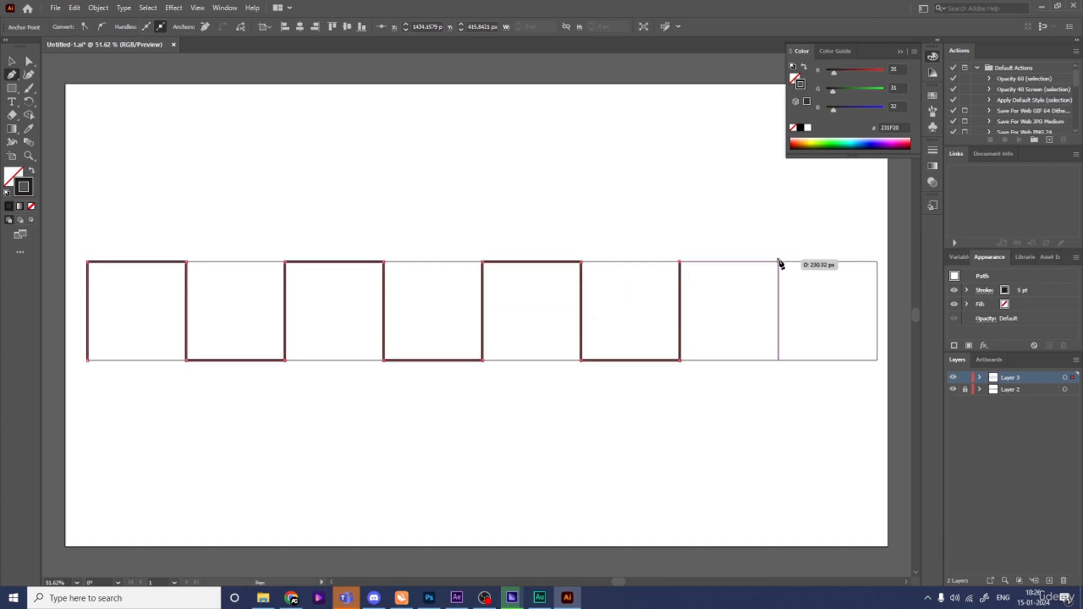
{"action": "left_click", "coordinate": [780, 262]}
{"action": "left_click", "coordinate": [780, 360]}
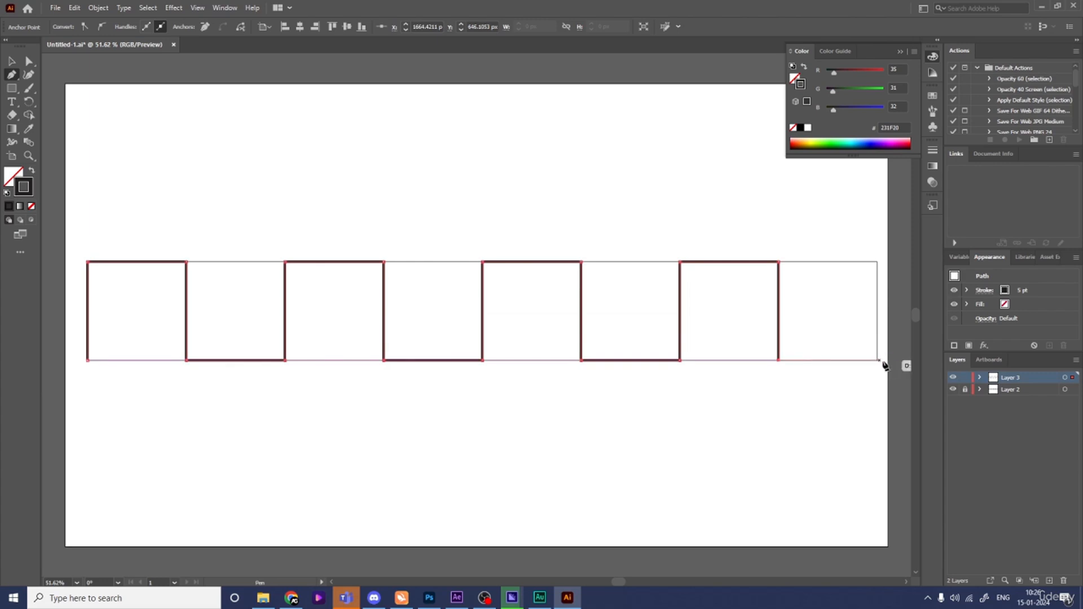
{"action": "left_click", "coordinate": [878, 361]}
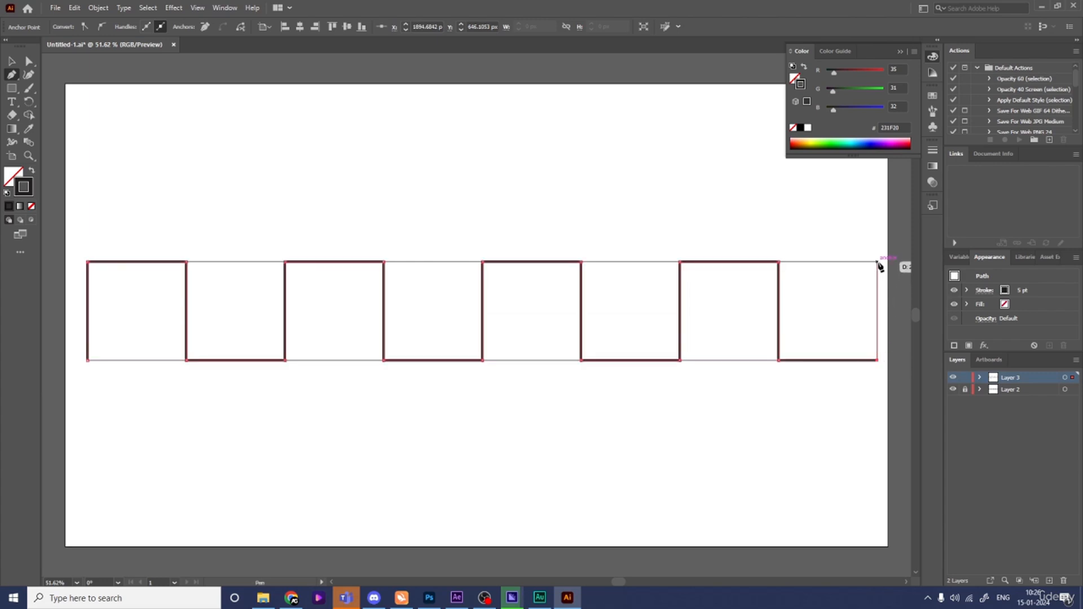
{"action": "left_click", "coordinate": [878, 262]}
{"action": "key", "text": "v"}
{"action": "left_click", "coordinate": [751, 458]}
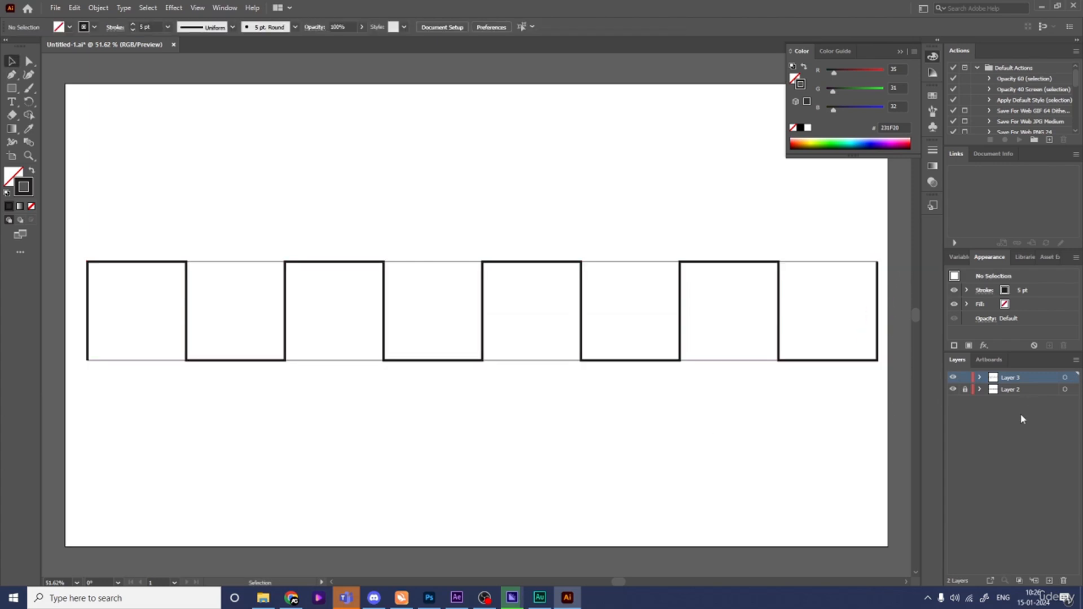
- Hide the guide-box layer and round the square wave's corners into a smooth wave
{"action": "left_click", "coordinate": [952, 391]}
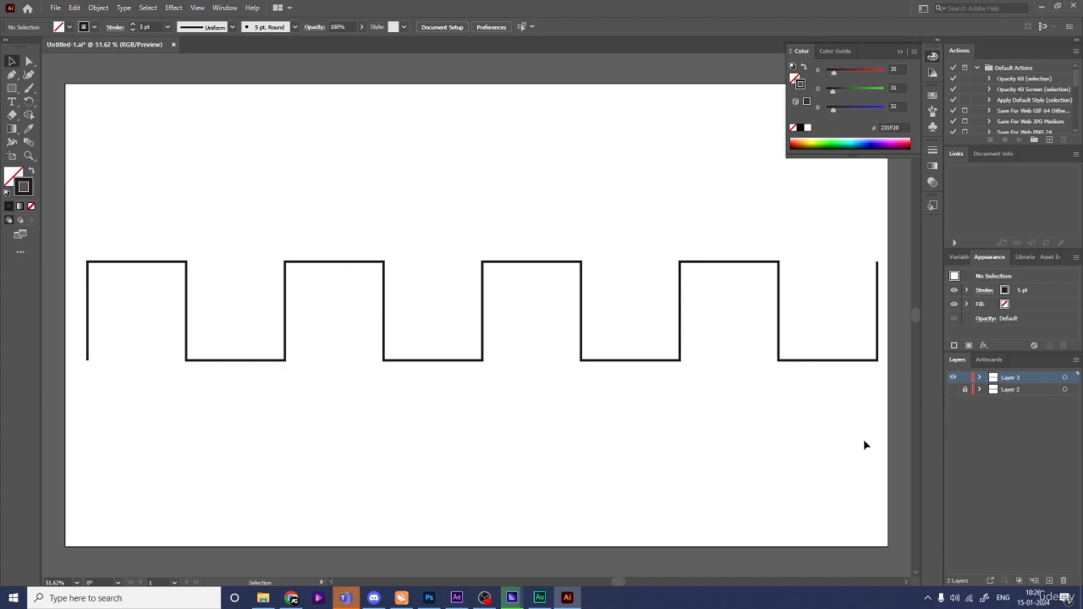
{"action": "left_click_drag", "start_coordinate": [849, 443], "coordinate": [416, 223]}
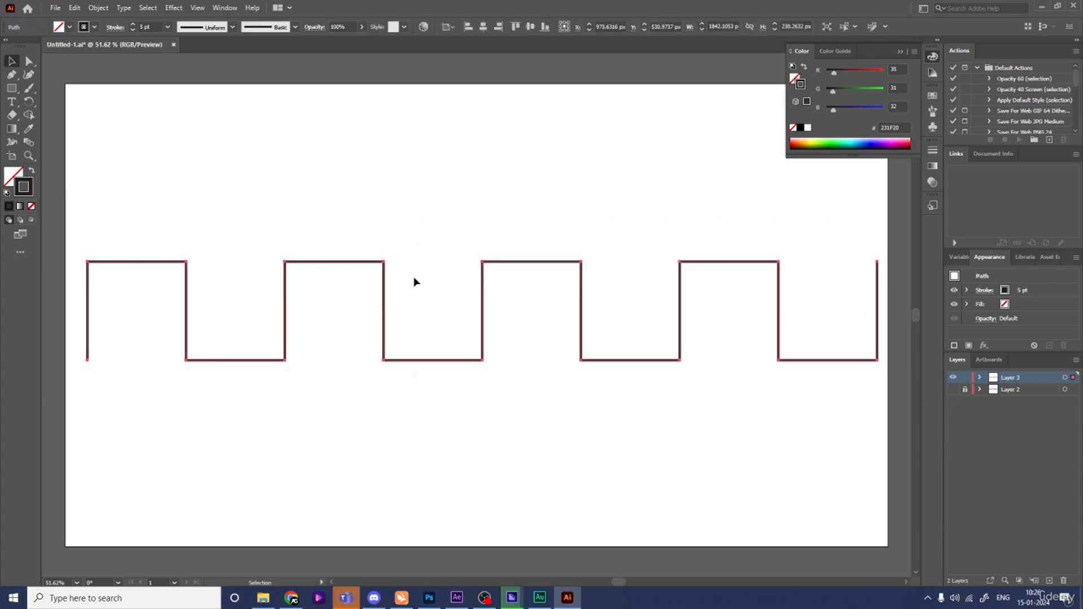
{"action": "key", "text": "a"}
{"action": "key", "text": "v"}
{"action": "key", "text": "a"}
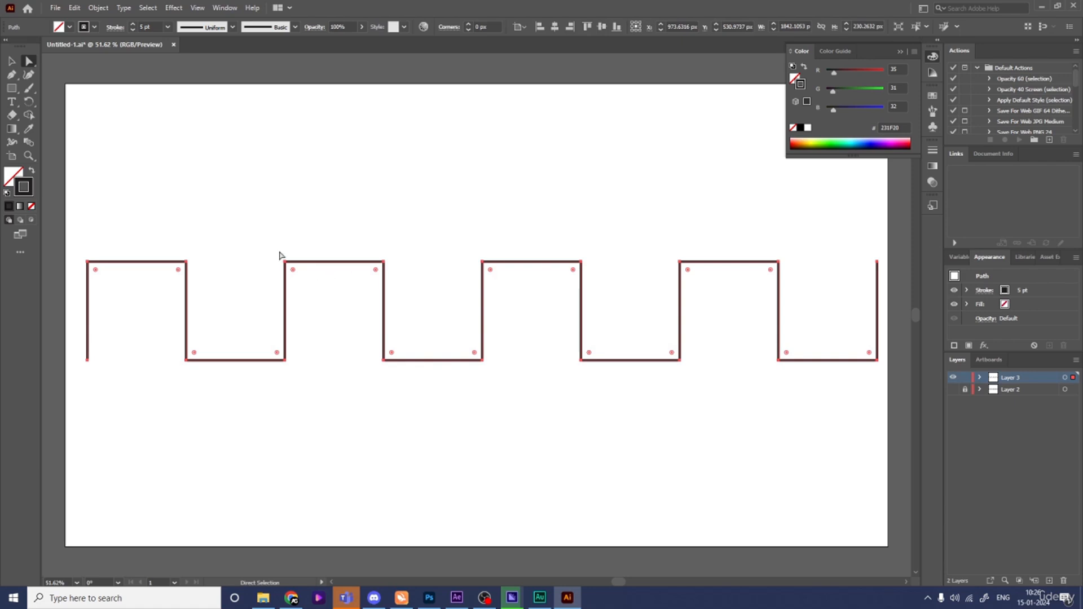
{"action": "left_click_drag", "start_coordinate": [291, 275], "coordinate": [344, 334]}
{"action": "left_click", "coordinate": [398, 433]}
- Finish up in Illustrator and bring After Effects to the front
{"action": "key", "text": "v"}
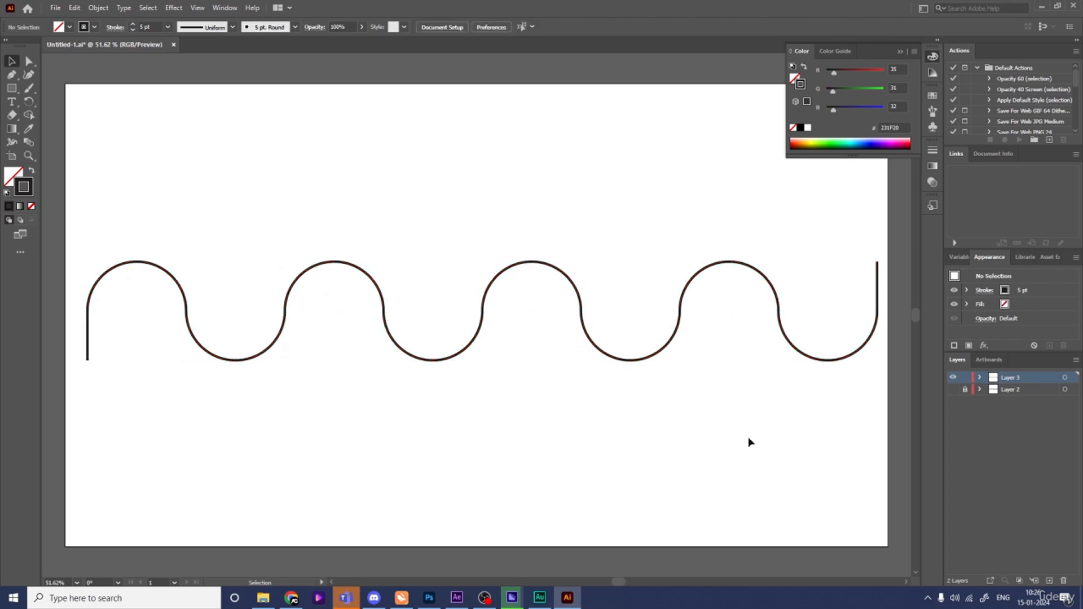
{"action": "key", "text": "a"}
{"action": "key", "text": "Num_Lock"}
{"action": "key", "text": "minus"}
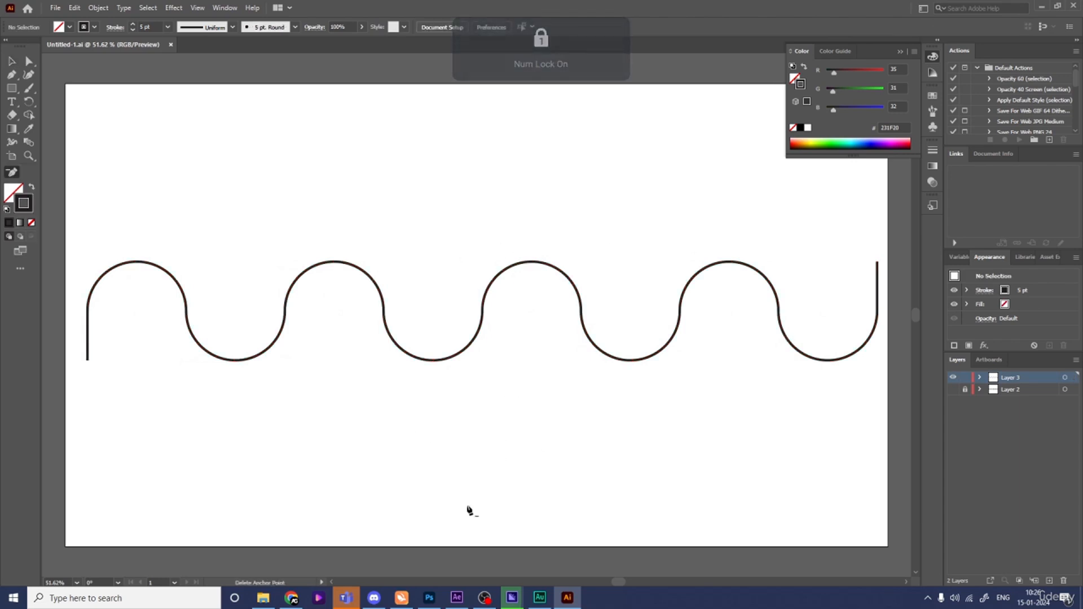
{"action": "left_click", "coordinate": [457, 598]}
- Create a 1920×1080 composition named 'main animation' and show Title/Action Safe guides
{"action": "left_click", "coordinate": [520, 258]}
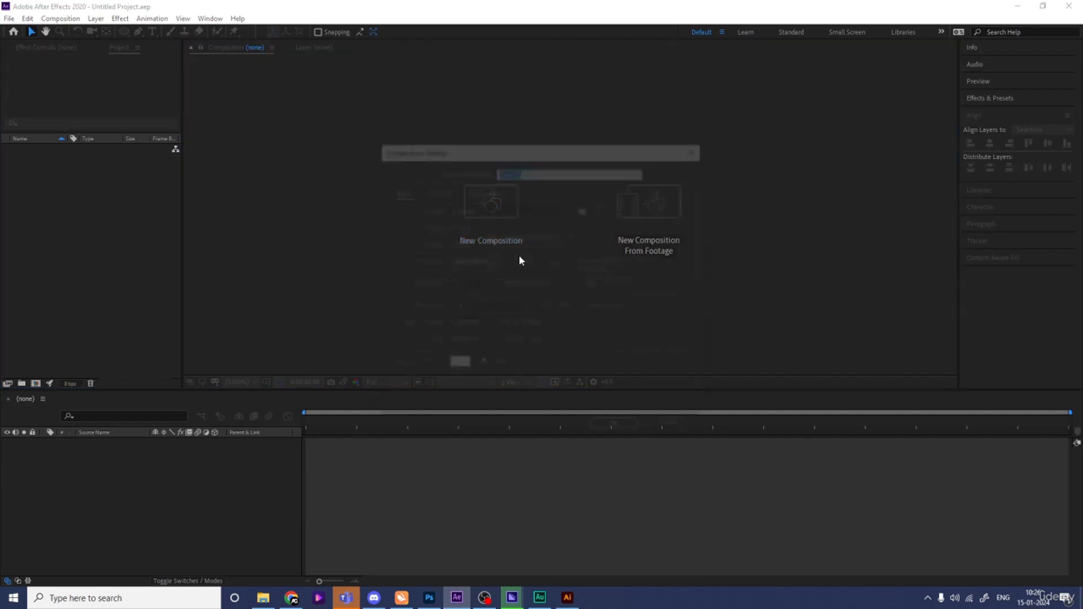
{"action": "type", "text": "main animation"}
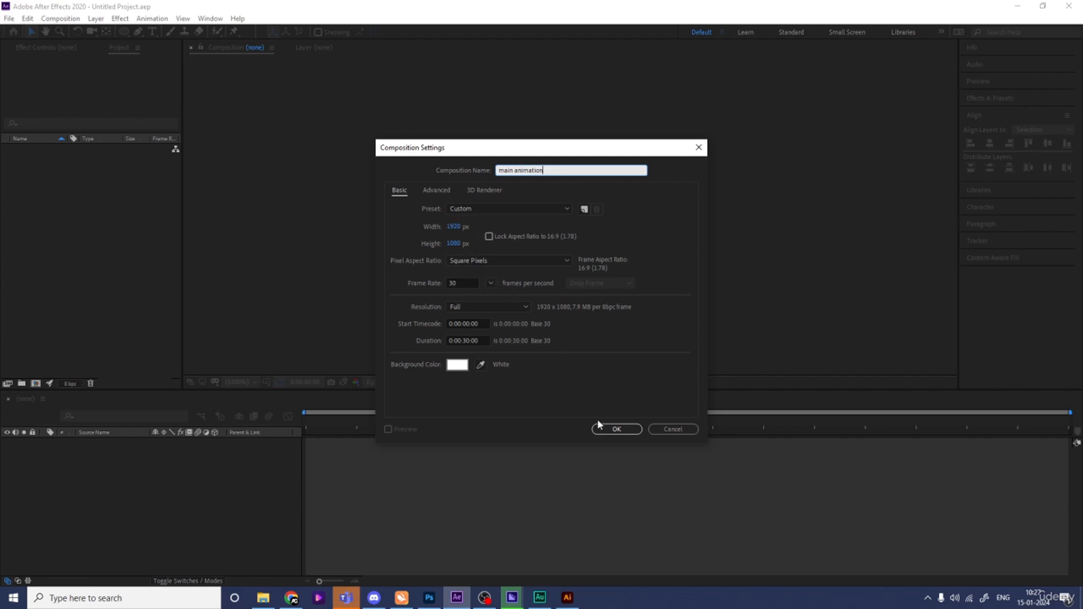
{"action": "left_click", "coordinate": [627, 430]}
{"action": "left_click", "coordinate": [266, 382]}
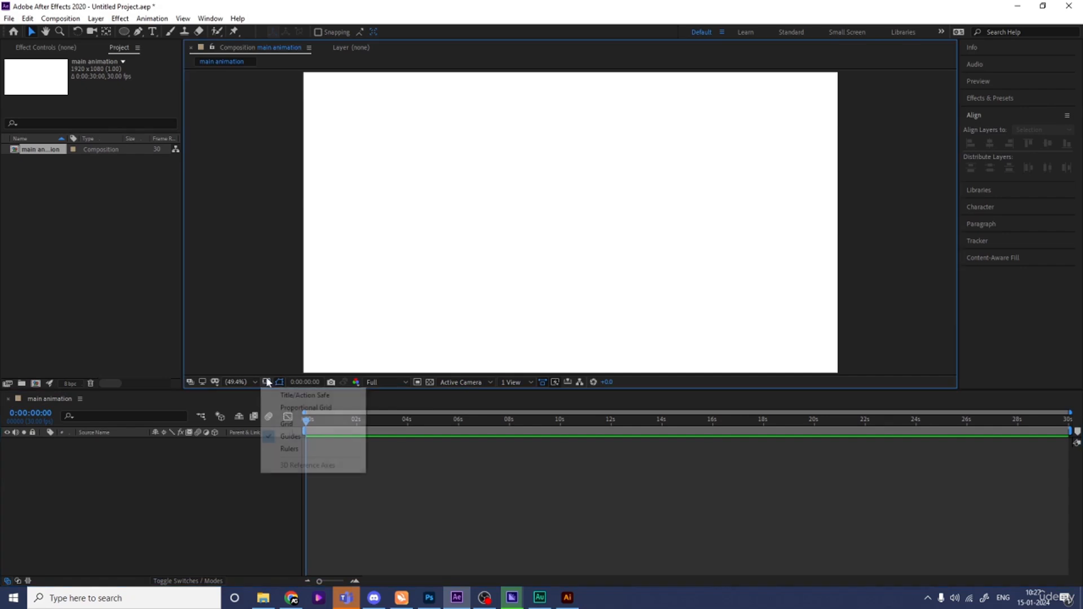
{"action": "left_click", "coordinate": [296, 395]}
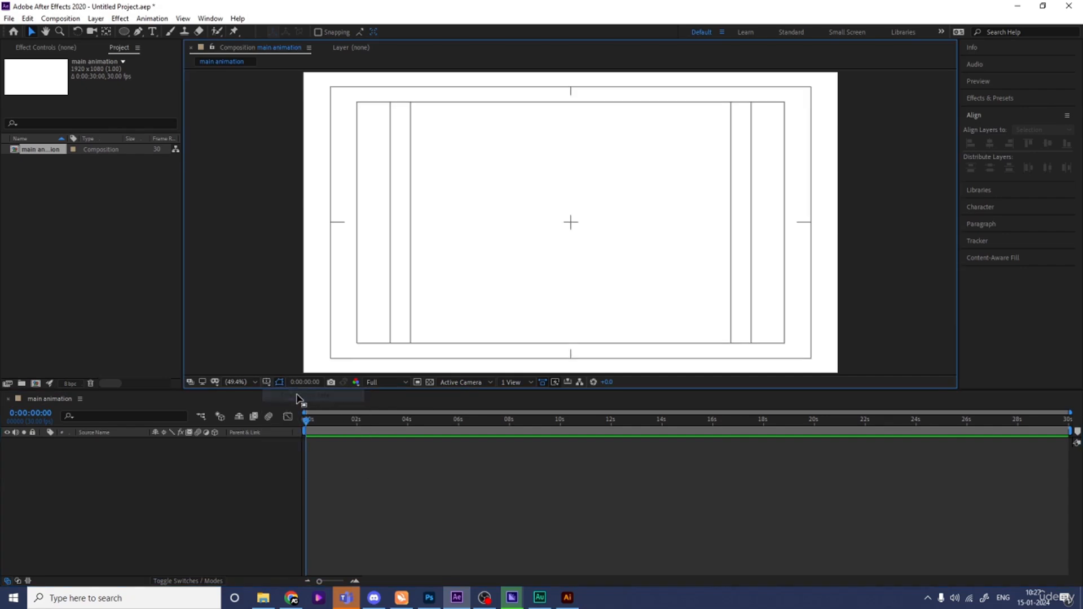
- Import Untitled-1.ai as Composition - Retain Layer Sizes and add it to main animation
{"action": "key", "text": "ctrl+i"}
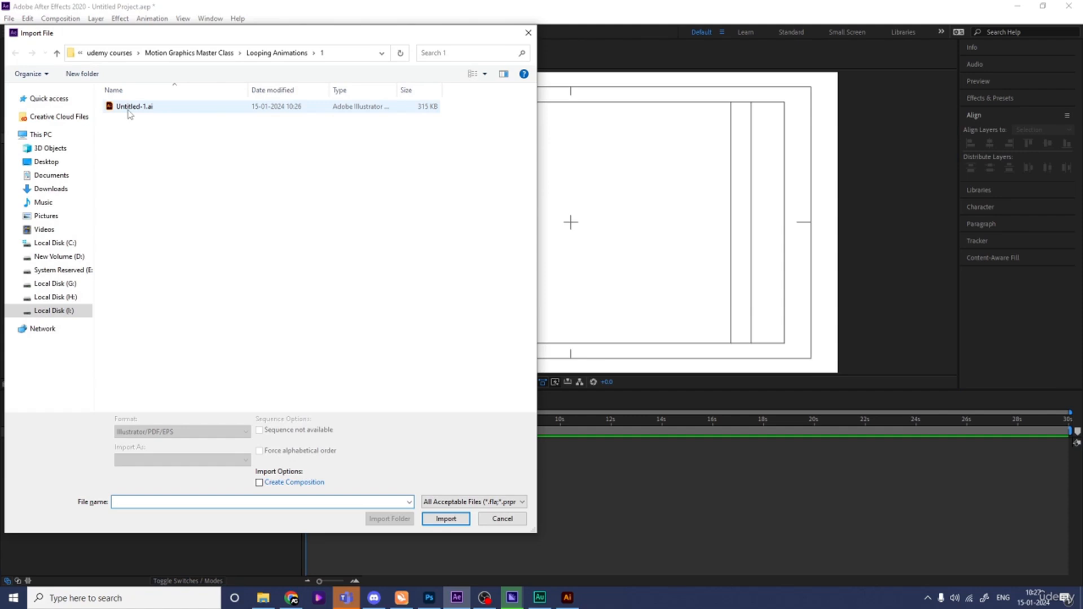
{"action": "left_click", "coordinate": [129, 113]}
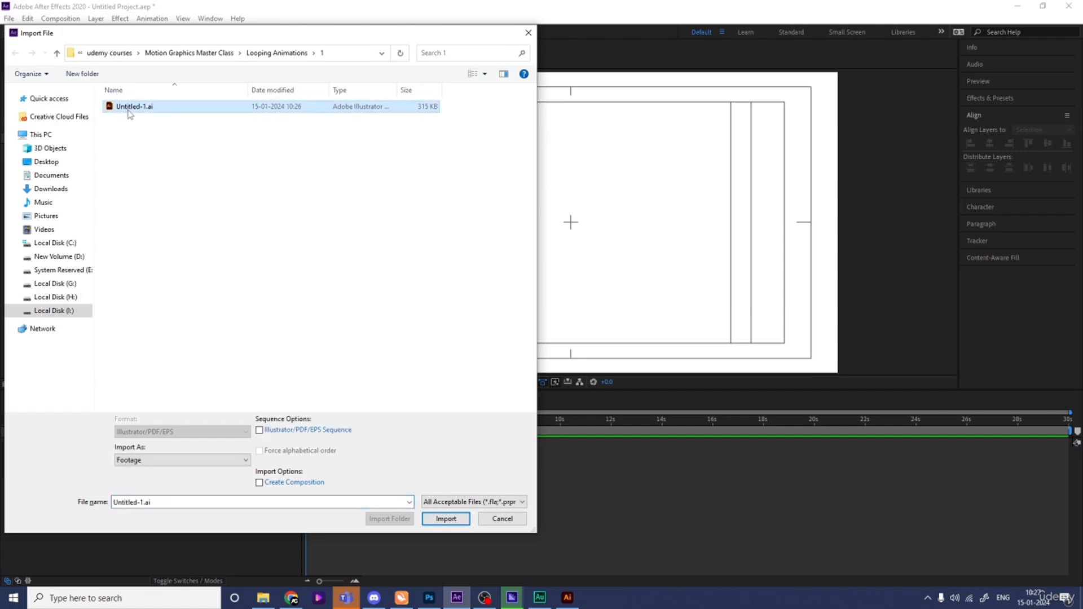
{"action": "left_click", "coordinate": [145, 462]}
{"action": "left_click", "coordinate": [163, 480]}
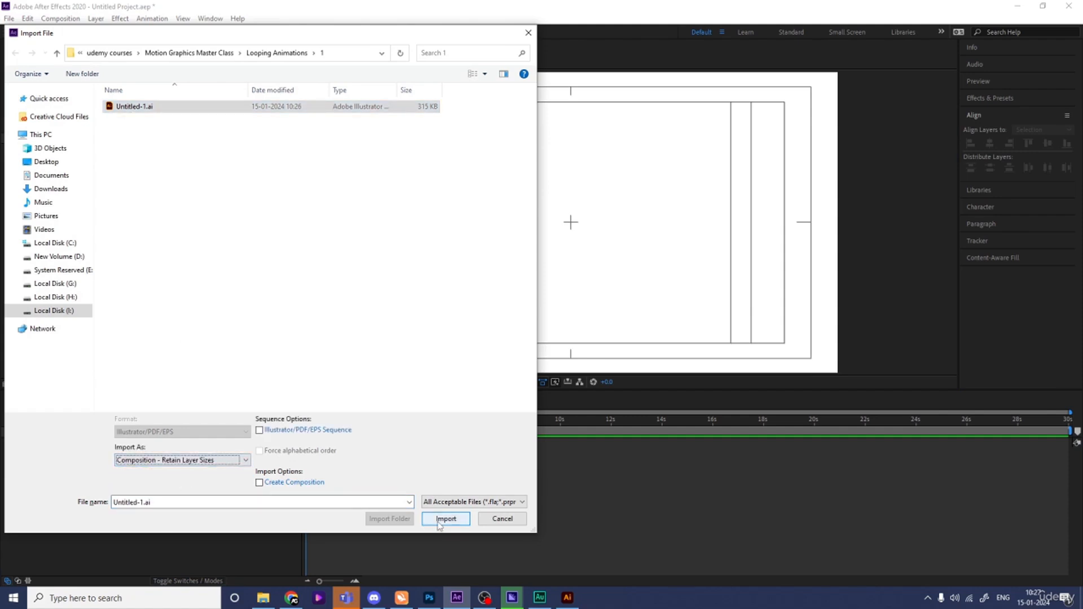
{"action": "left_click", "coordinate": [445, 520]}
{"action": "left_click_drag", "start_coordinate": [40, 163], "coordinate": [134, 459]}
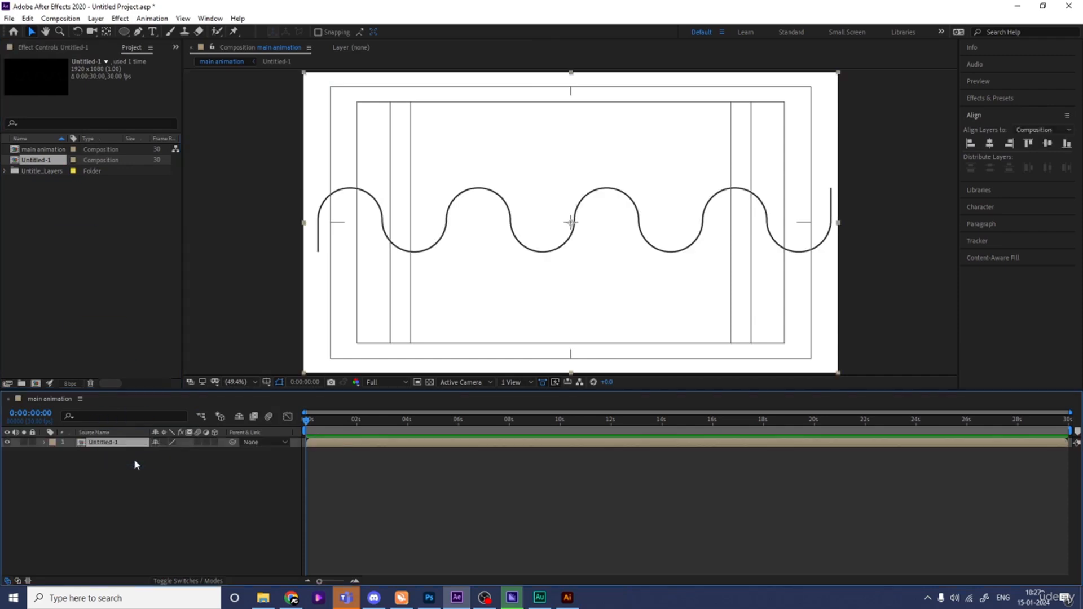
- Open the Untitled-1 composition and set its background colour to white
{"action": "double_click", "coordinate": [108, 442]}
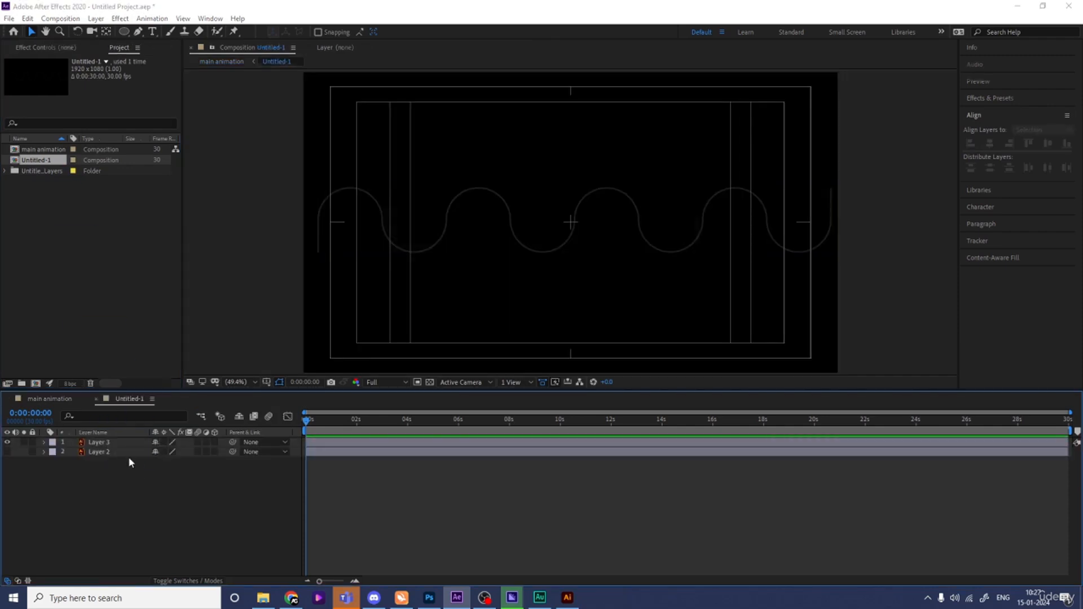
{"action": "key", "text": "ctrl+k"}
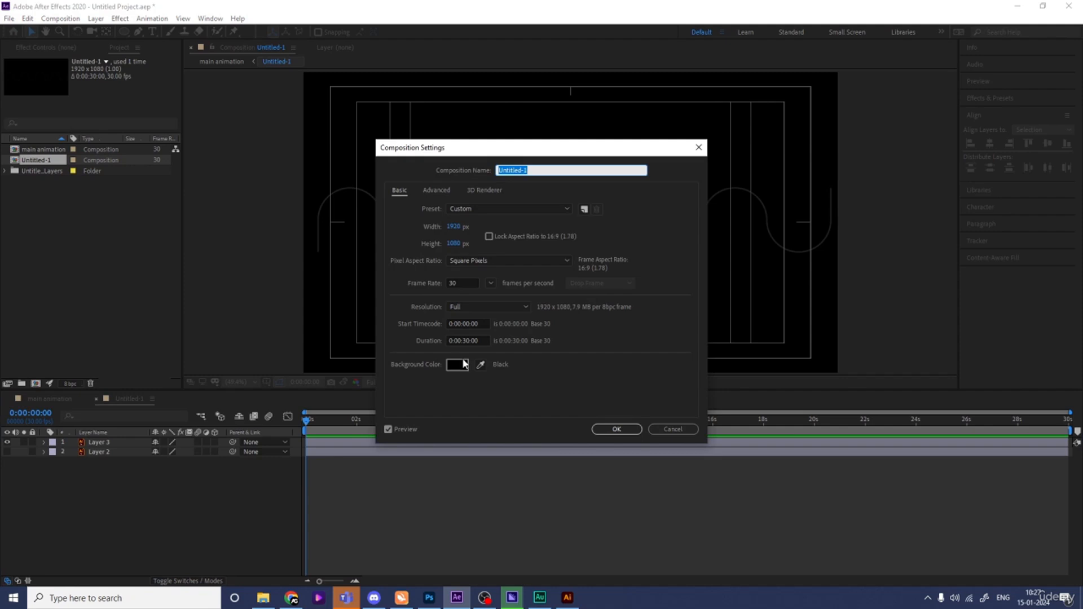
{"action": "left_click", "coordinate": [462, 364]}
{"action": "left_click_drag", "start_coordinate": [259, 270], "coordinate": [26, 163]}
{"action": "key", "text": "Return"}
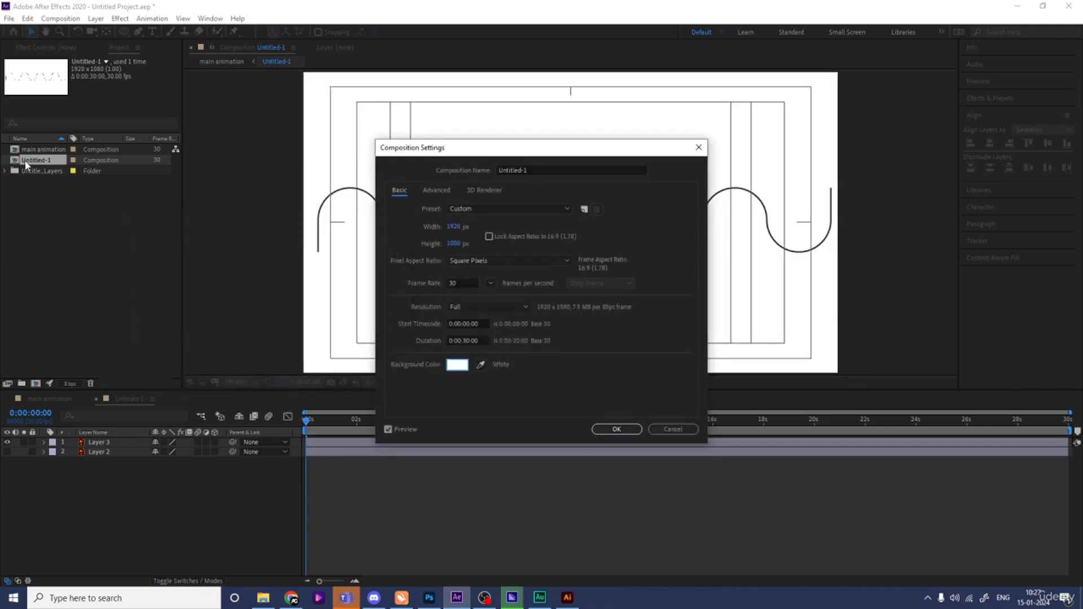
{"action": "key", "text": "Return"}
- Draw a small circle above the wave's first crest with no stroke
{"action": "left_click", "coordinate": [124, 32]}
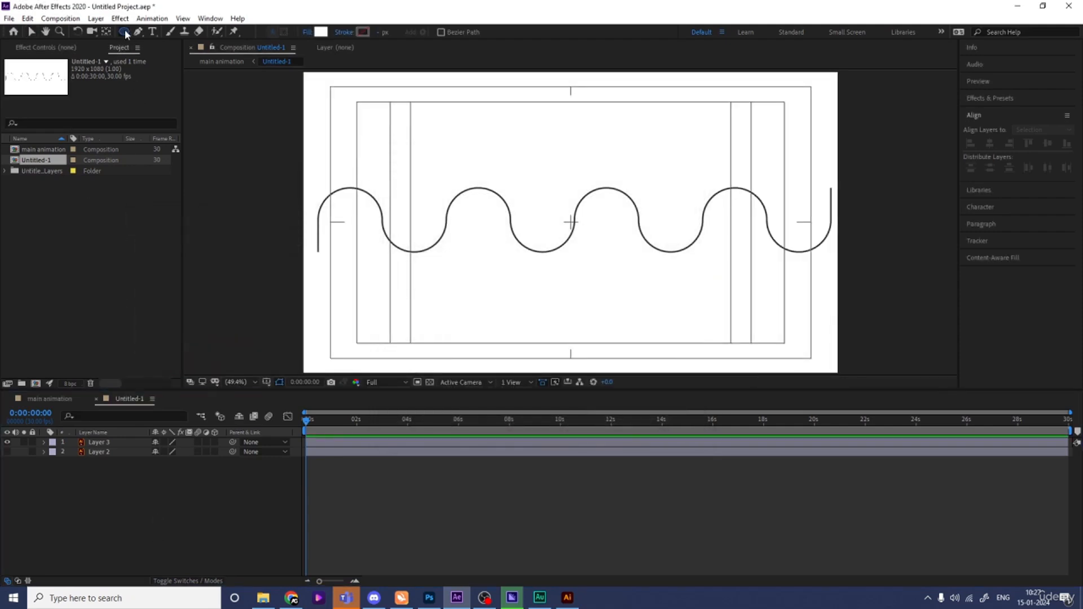
{"action": "left_click_drag", "start_coordinate": [457, 159], "coordinate": [480, 178]}
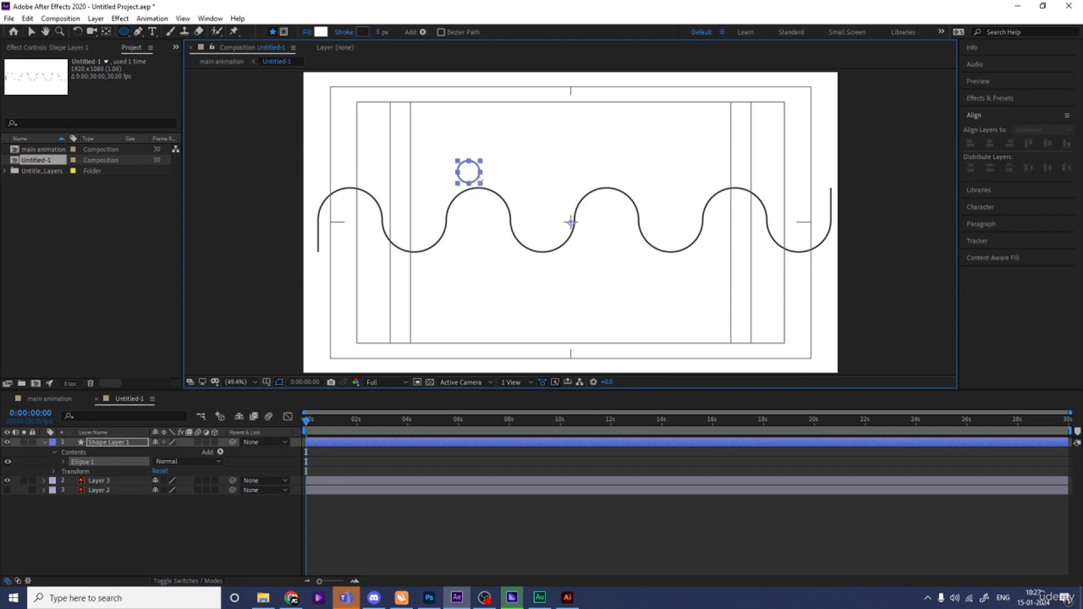
{"action": "left_click", "coordinate": [345, 32]}
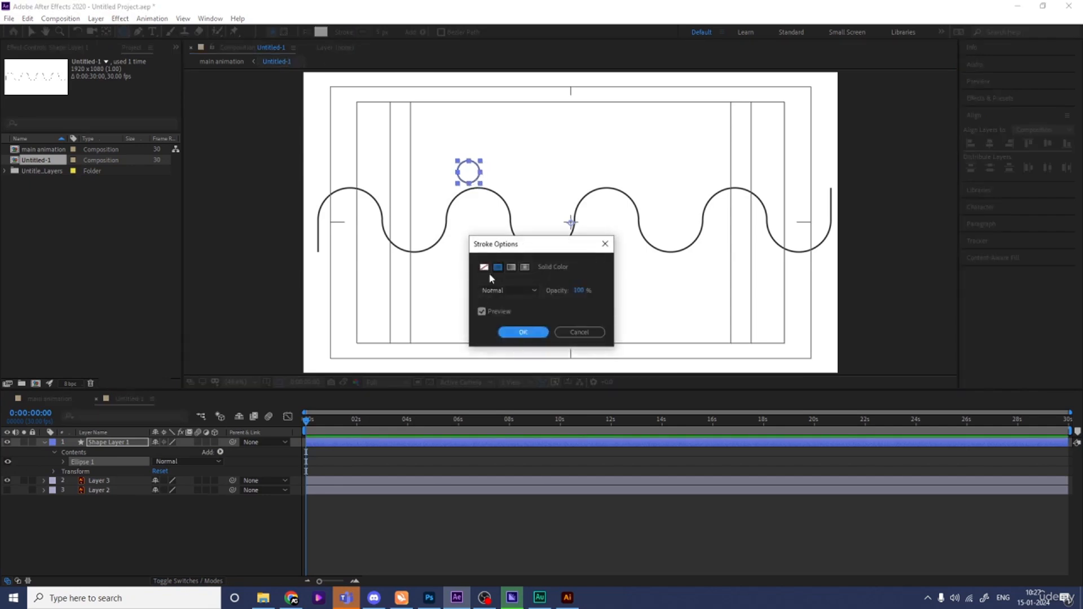
{"action": "left_click", "coordinate": [483, 267]}
{"action": "left_click", "coordinate": [519, 332]}
- Fill the circle with red FF0000 and centre its anchor point on it
{"action": "left_click", "coordinate": [321, 32]}
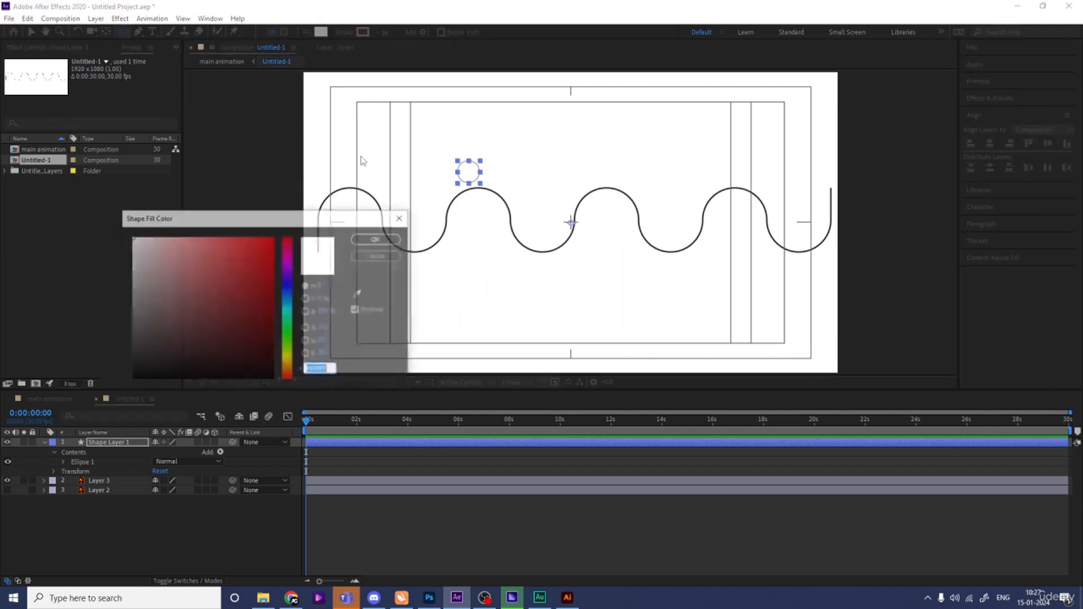
{"action": "type", "text": "FF0000"}
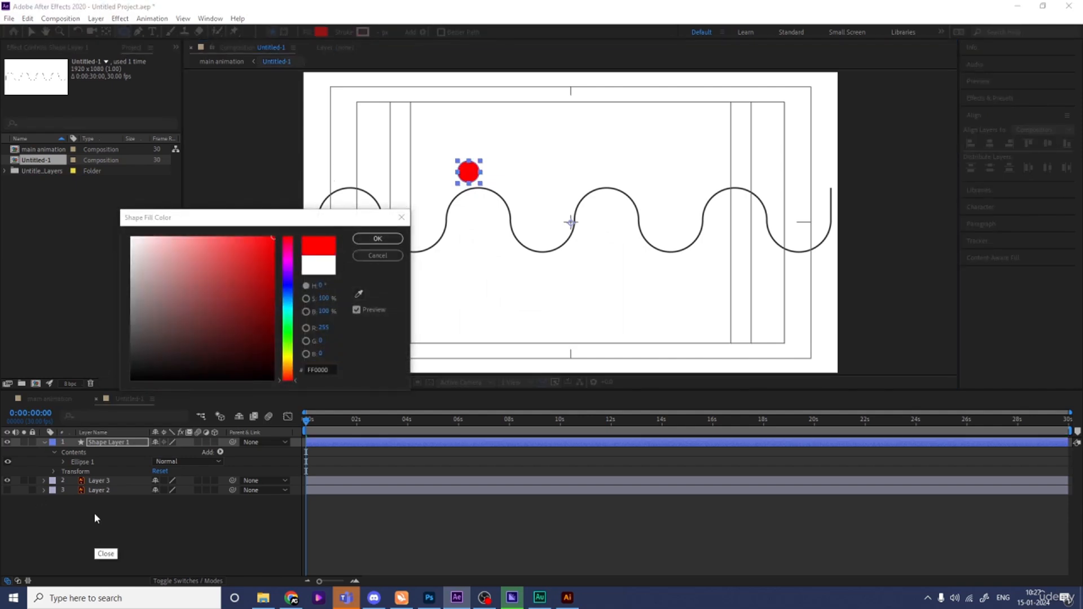
{"action": "key", "text": "Return"}
{"action": "left_click", "coordinate": [101, 444]}
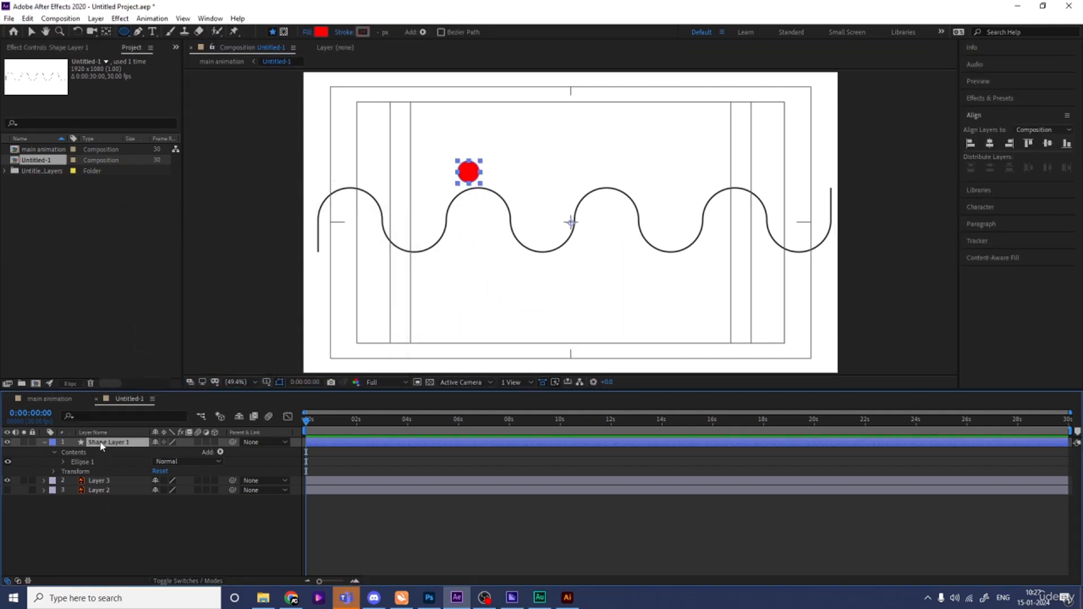
{"action": "key", "text": "ctrl+alt+Home"}
{"action": "left_click", "coordinate": [99, 490]}
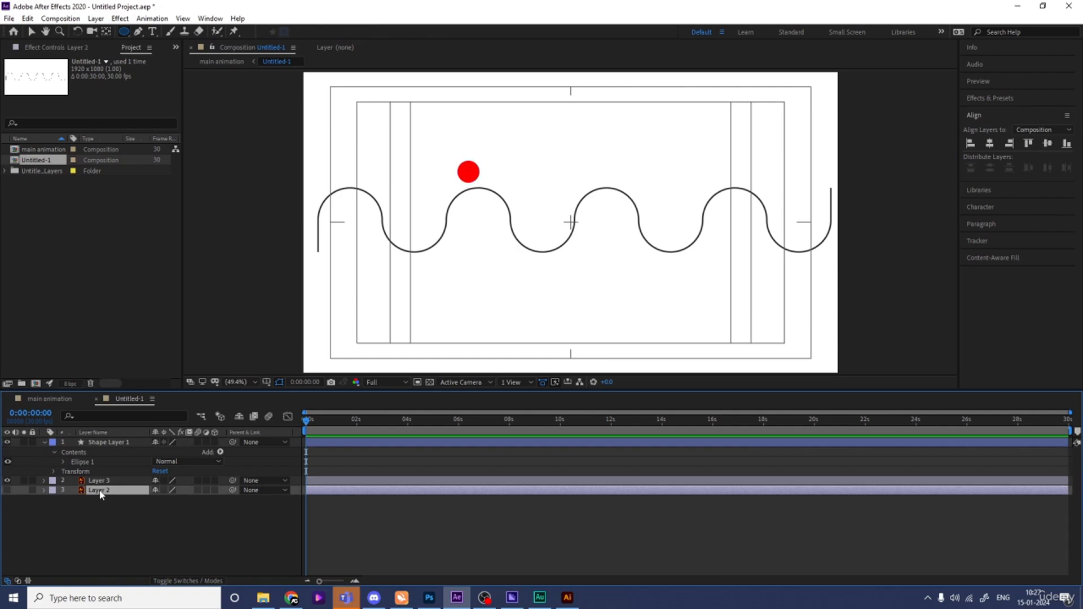
- Delete Layer 2 and convert Layer 3 into the Layer 3 Outlines shape layer
{"action": "key", "text": "Delete"}
{"action": "left_click", "coordinate": [100, 481]}
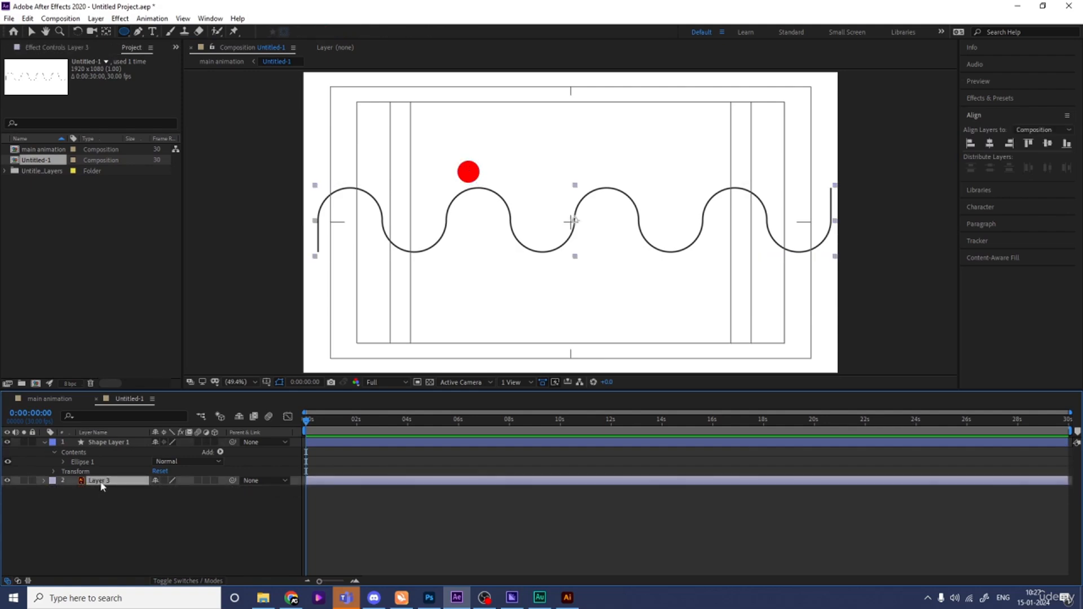
{"action": "right_click", "coordinate": [103, 485]}
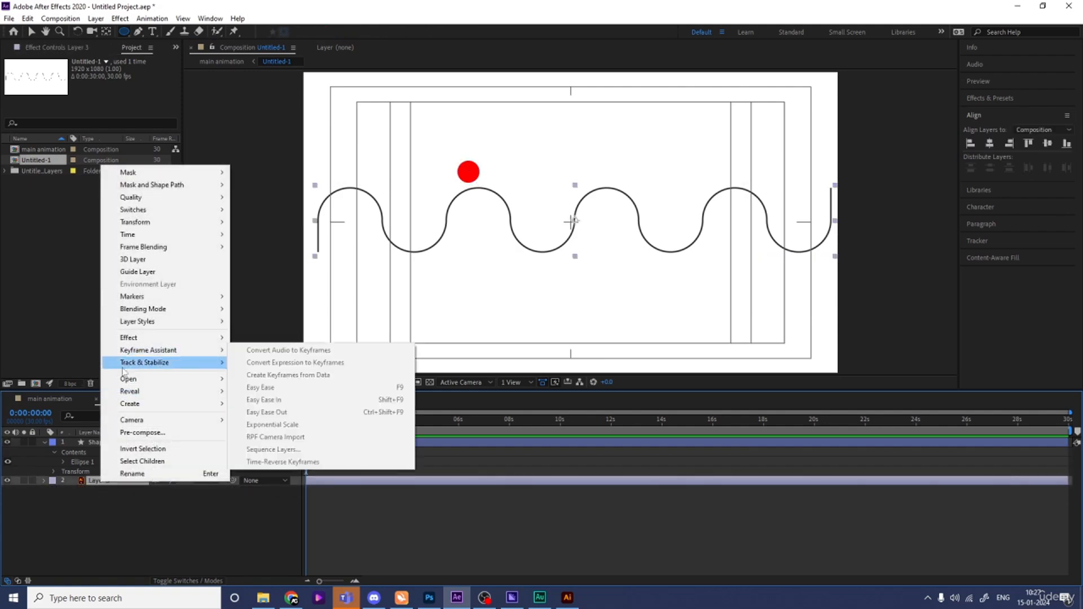
{"action": "mouse_move", "coordinate": [129, 403]}
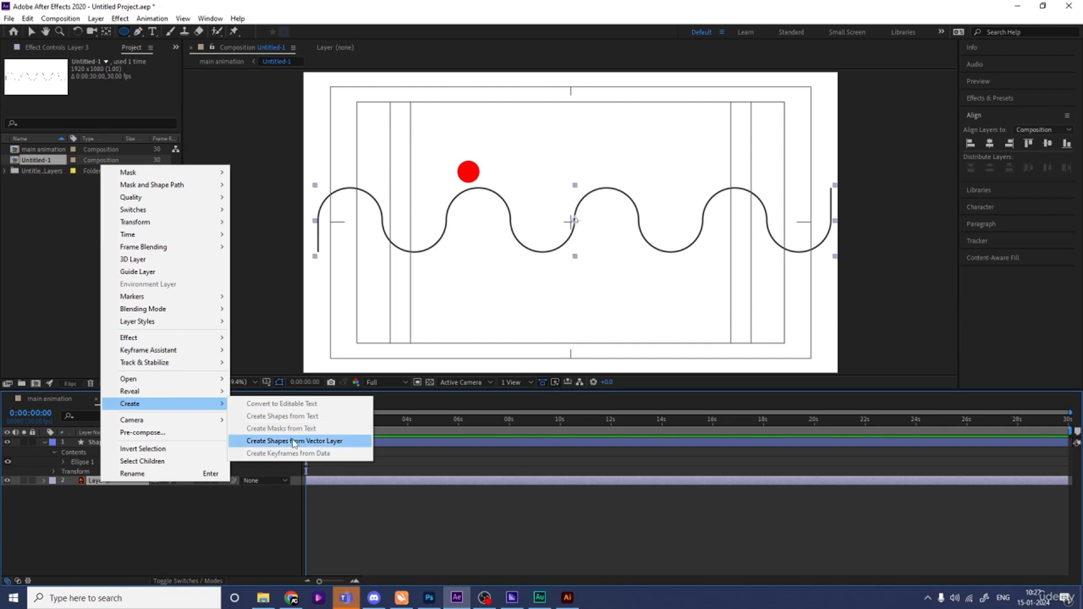
{"action": "left_click", "coordinate": [294, 442]}
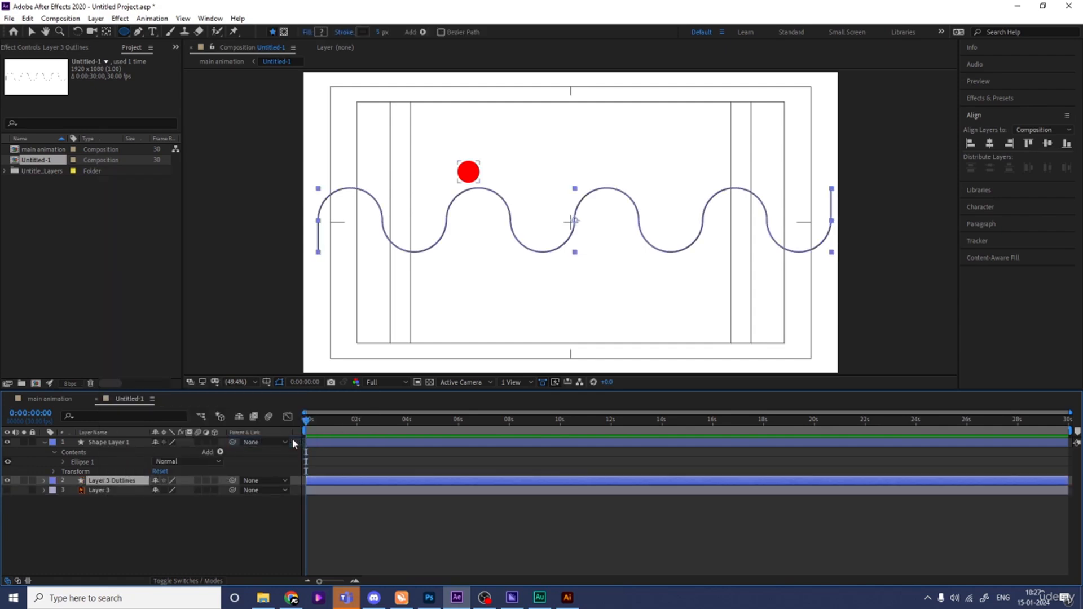
- Expand down to Path 1 and set a Path keyframe at 0:00:00:00
{"action": "left_click", "coordinate": [44, 482]}
{"action": "left_click", "coordinate": [53, 492]}
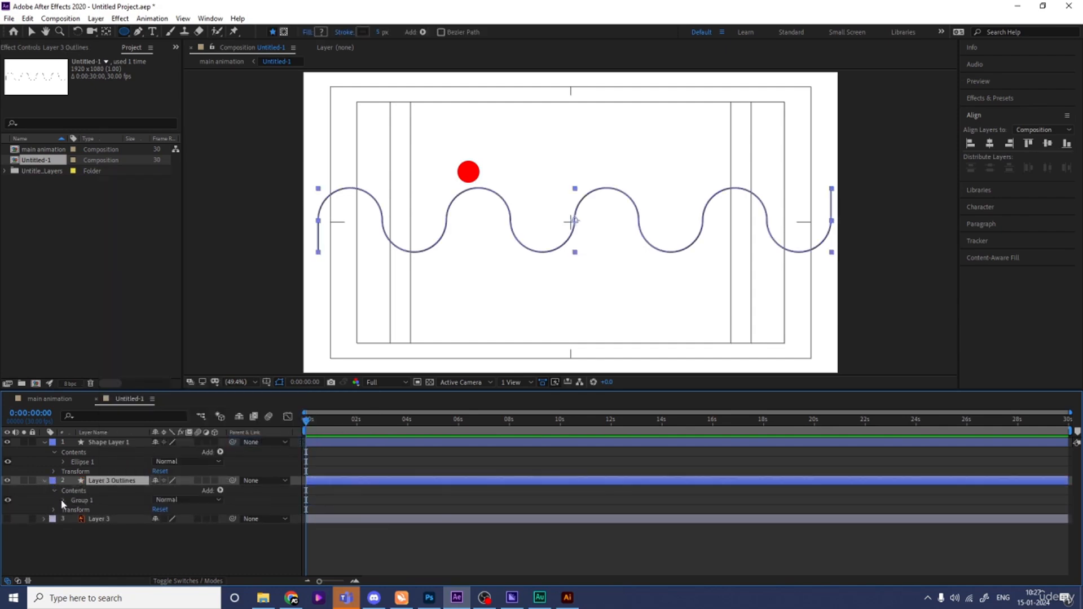
{"action": "left_click", "coordinate": [63, 501]}
{"action": "left_click", "coordinate": [74, 510]}
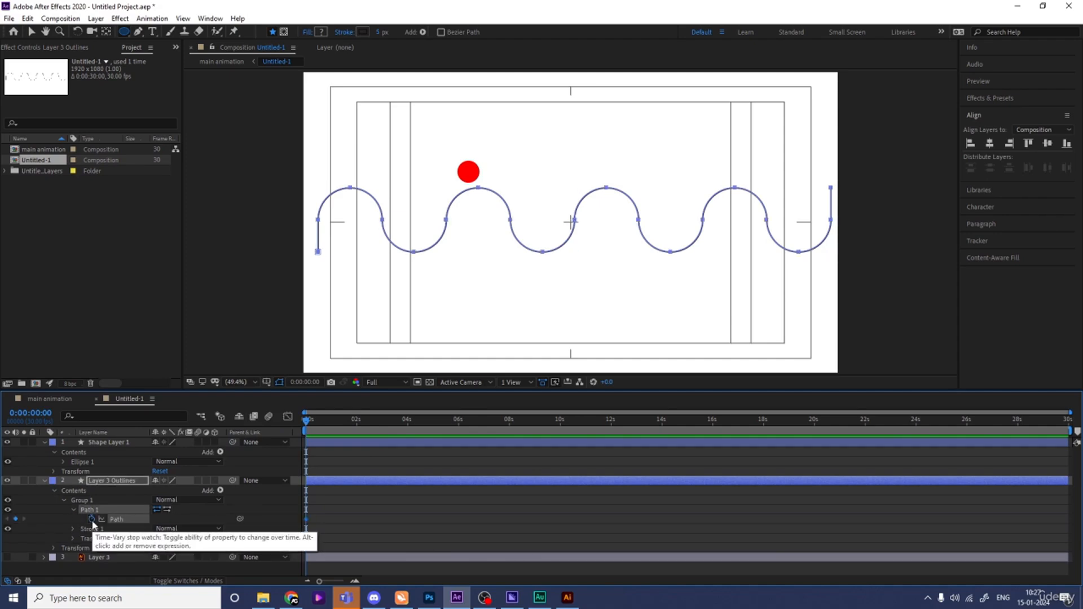
{"action": "left_click", "coordinate": [91, 520]}
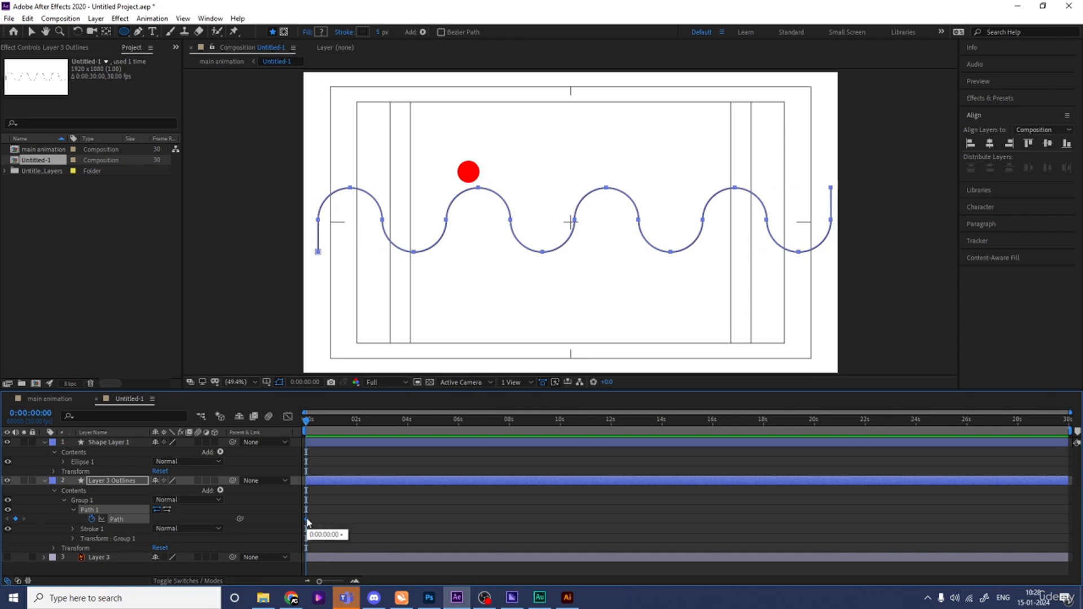
- Paste the wave path as the ball's Position keyframes and stretch them over a longer time
{"action": "left_click", "coordinate": [309, 522]}
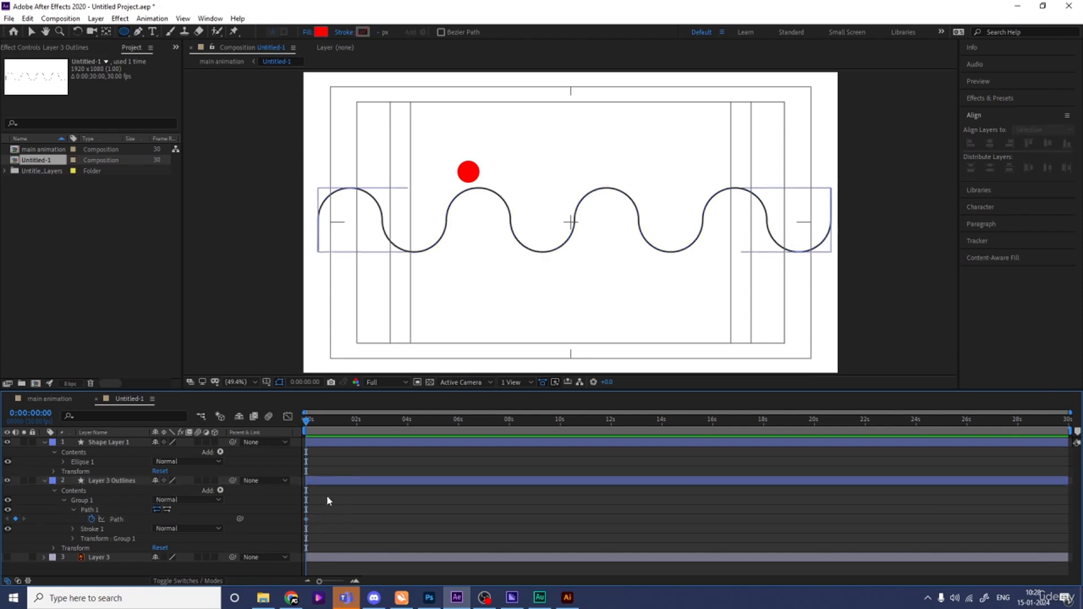
{"action": "left_click", "coordinate": [104, 443]}
{"action": "key", "text": "p"}
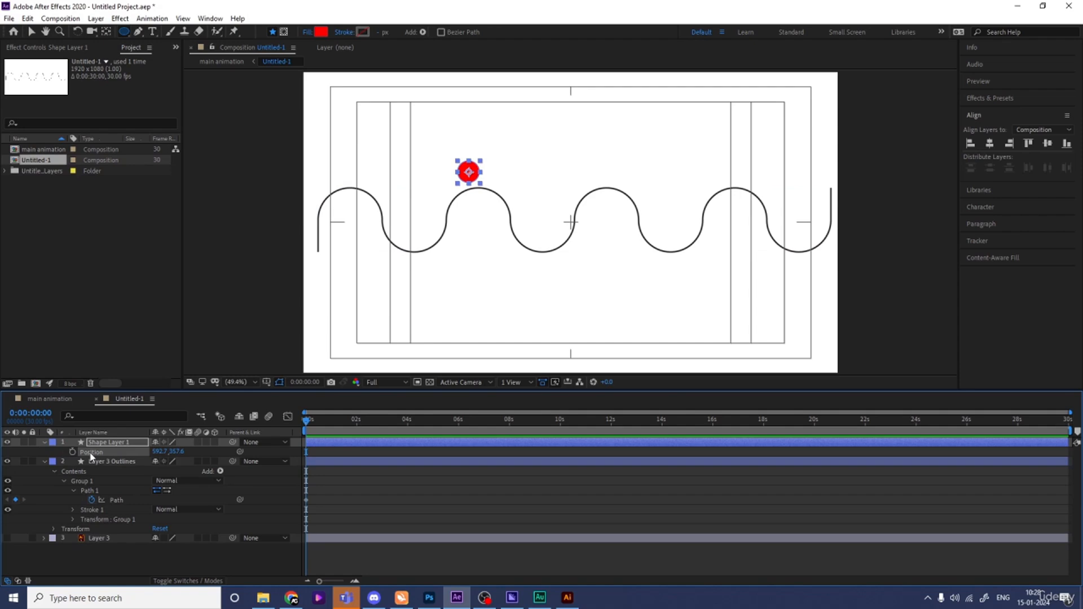
{"action": "key", "text": "ctrl+v"}
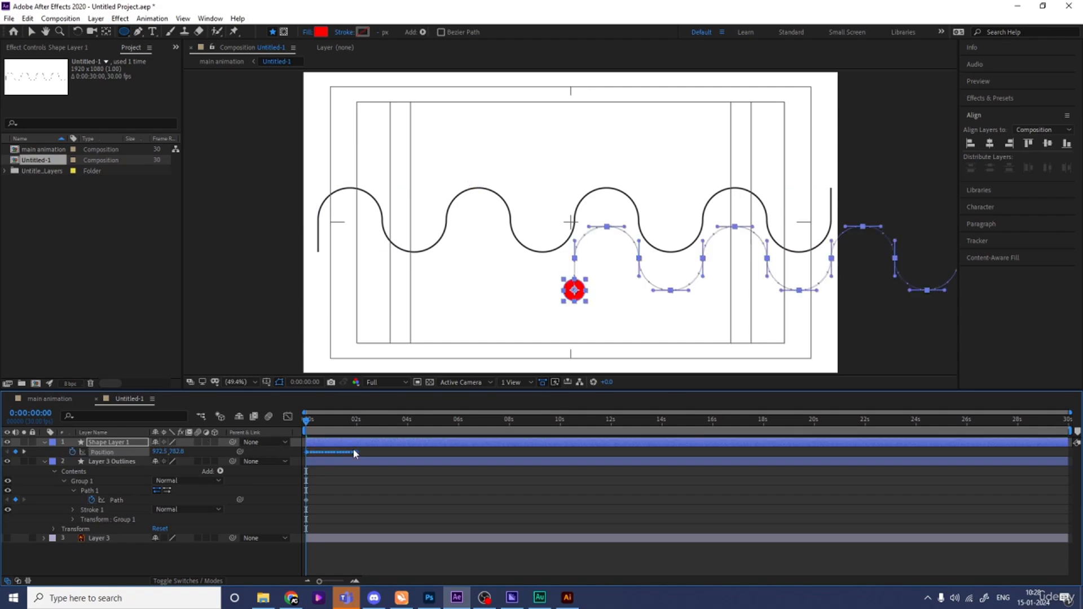
{"action": "left_click_drag", "start_coordinate": [387, 455], "coordinate": [461, 455]}
- Preview the ball's wave motion, then deselect its layer
{"action": "key", "text": "space"}
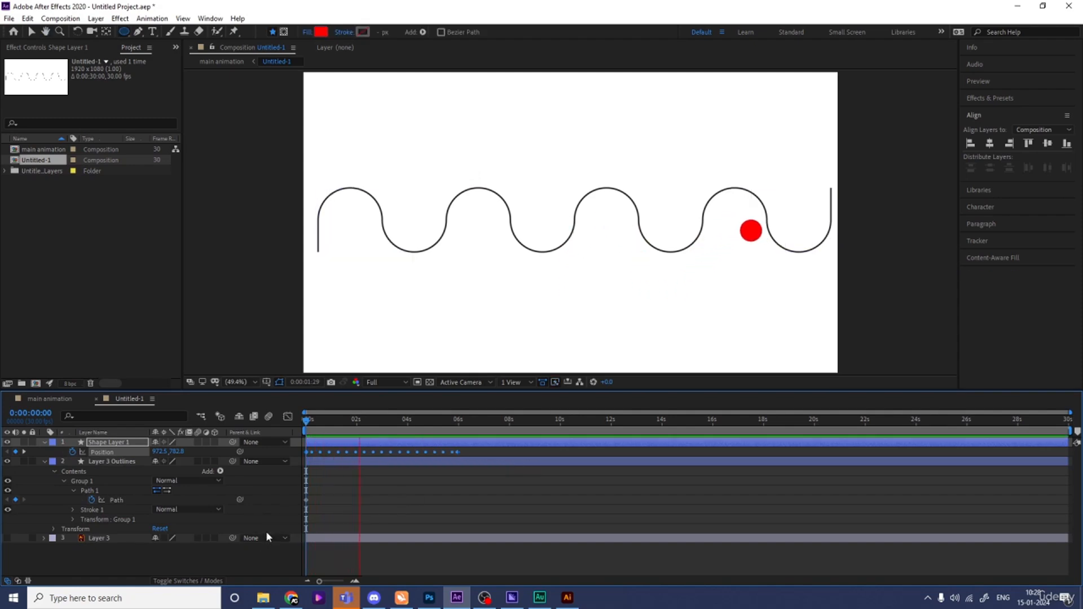
{"action": "key", "text": "space"}
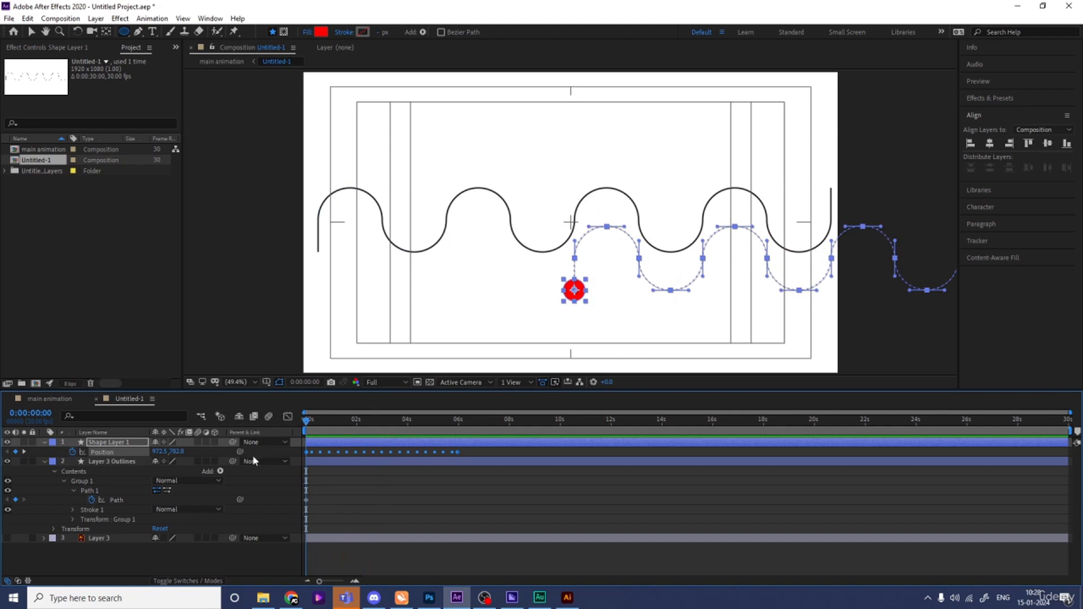
{"action": "left_click", "coordinate": [263, 449]}
- Add a Null 1 layer and parent Shape Layer 1 to it with the pick whip
{"action": "right_click", "coordinate": [324, 487]}
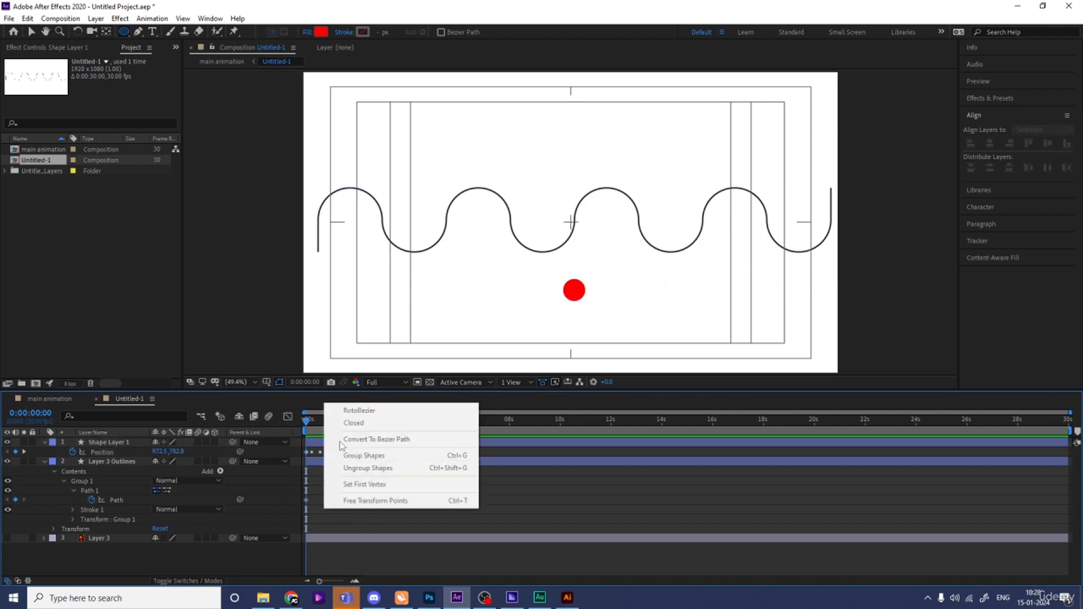
{"action": "right_click", "coordinate": [280, 469]}
{"action": "mouse_move", "coordinate": [297, 348]}
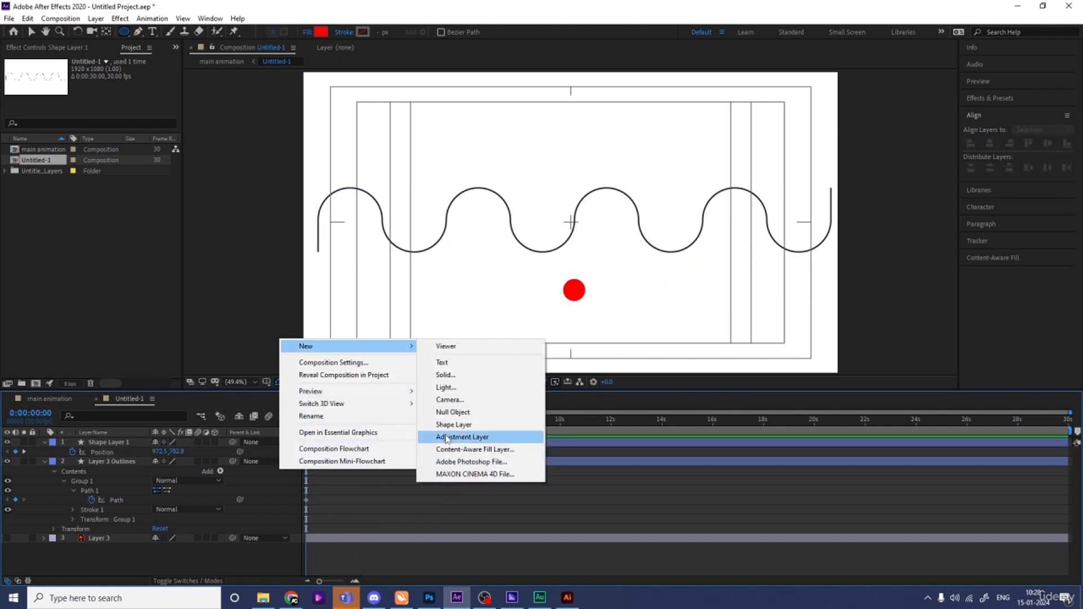
{"action": "left_click", "coordinate": [453, 412]}
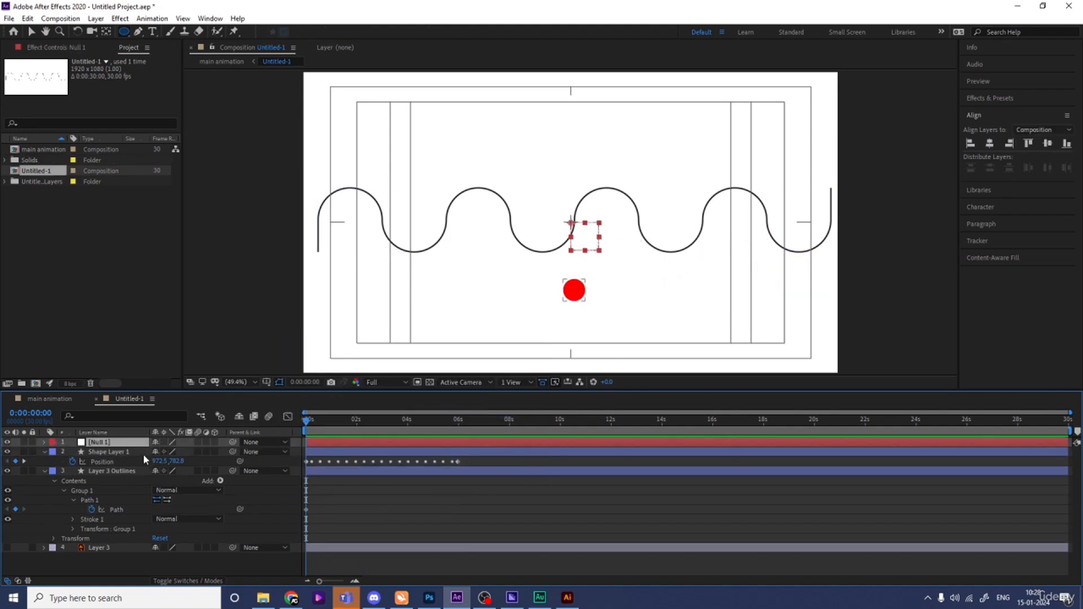
{"action": "left_click", "coordinate": [108, 453]}
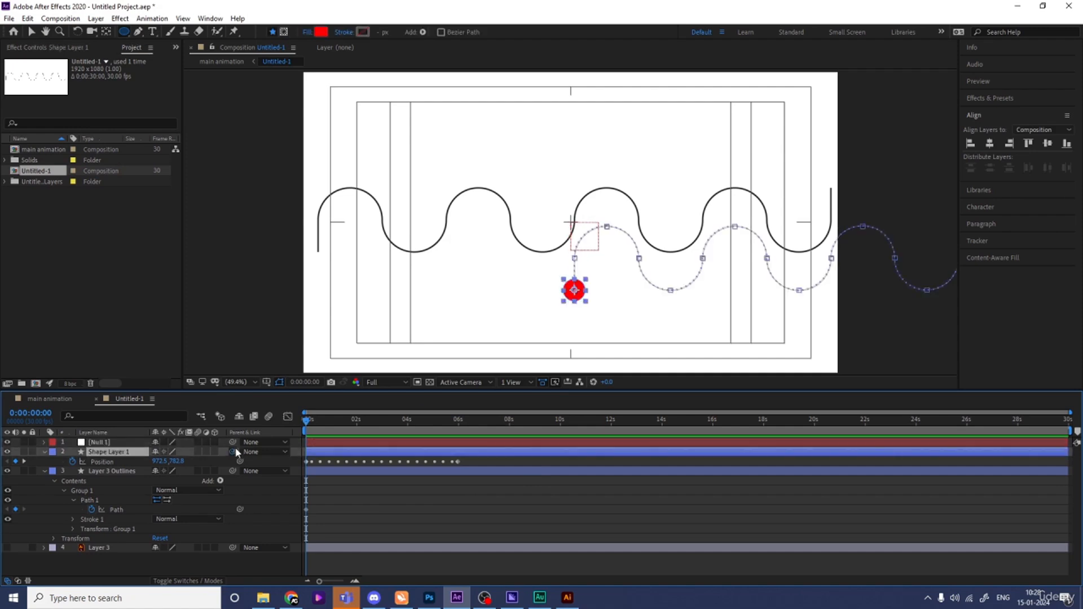
{"action": "left_click_drag", "start_coordinate": [237, 453], "coordinate": [113, 447]}
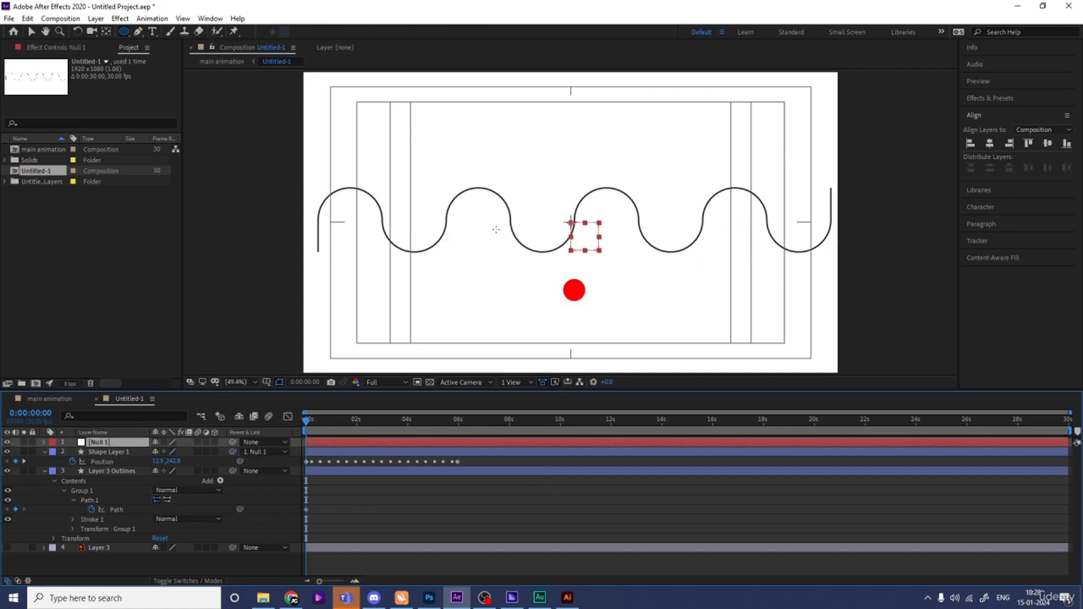
- Drag Null 1 so the ball's path meets the wave, and set the ball's opacity to 59%
{"action": "key", "text": "v"}
{"action": "left_click_drag", "start_coordinate": [588, 244], "coordinate": [329, 205]}
{"action": "left_click", "coordinate": [107, 452]}
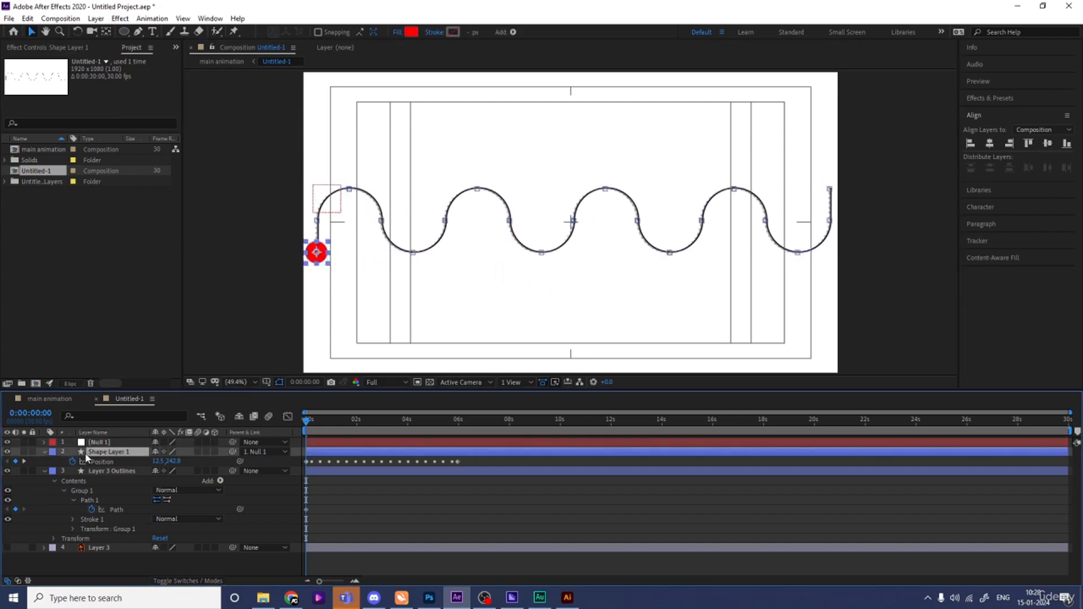
{"action": "key", "text": "t"}
{"action": "left_click_drag", "start_coordinate": [158, 462], "coordinate": [138, 463]}
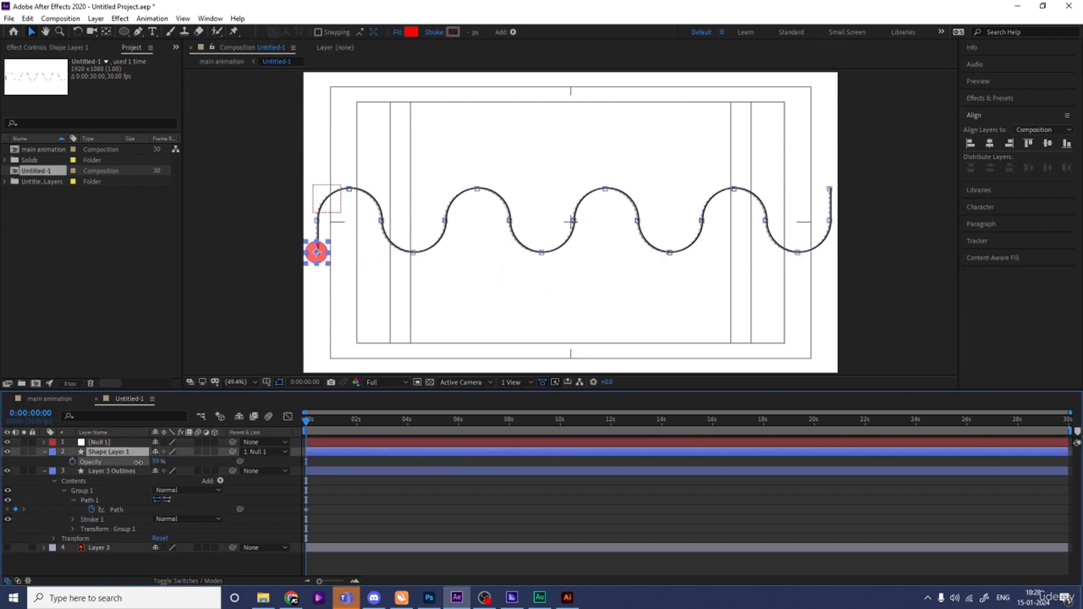
- Zoom the viewer to 100%, pan to the wave's left end, and select Null 1
{"action": "key", "text": "slash"}
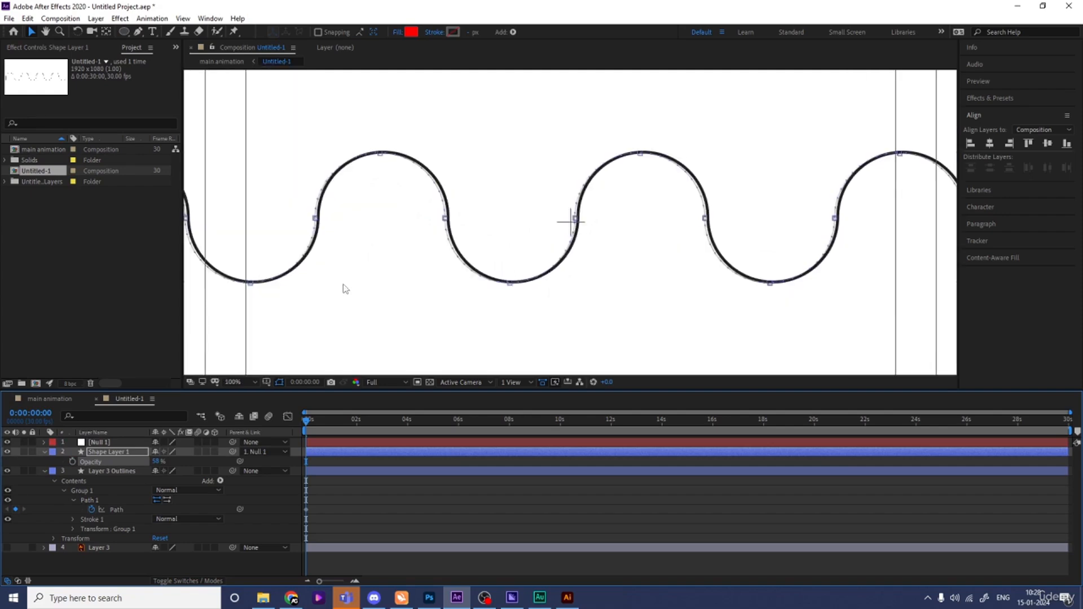
{"action": "key", "text": "h"}
{"action": "left_click_drag", "start_coordinate": [343, 283], "coordinate": [600, 277]}
{"action": "key", "text": "v"}
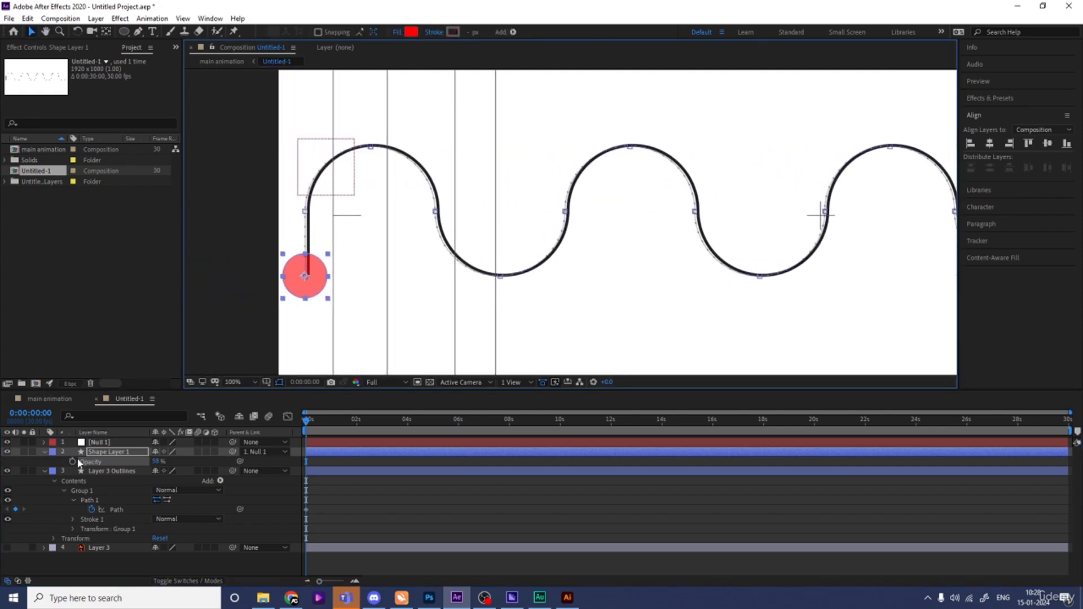
{"action": "left_click", "coordinate": [98, 443]}
{"action": "key", "text": "Return"}
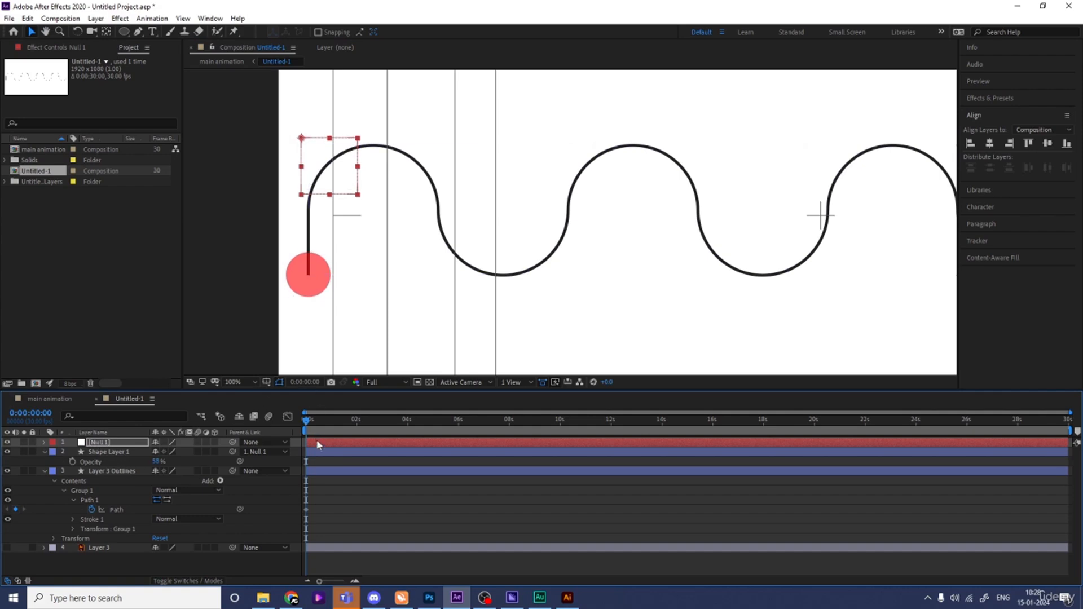
- Preview the ball along the curve, fit the composition in the viewer, and rewind to the start
{"action": "key", "text": "space"}
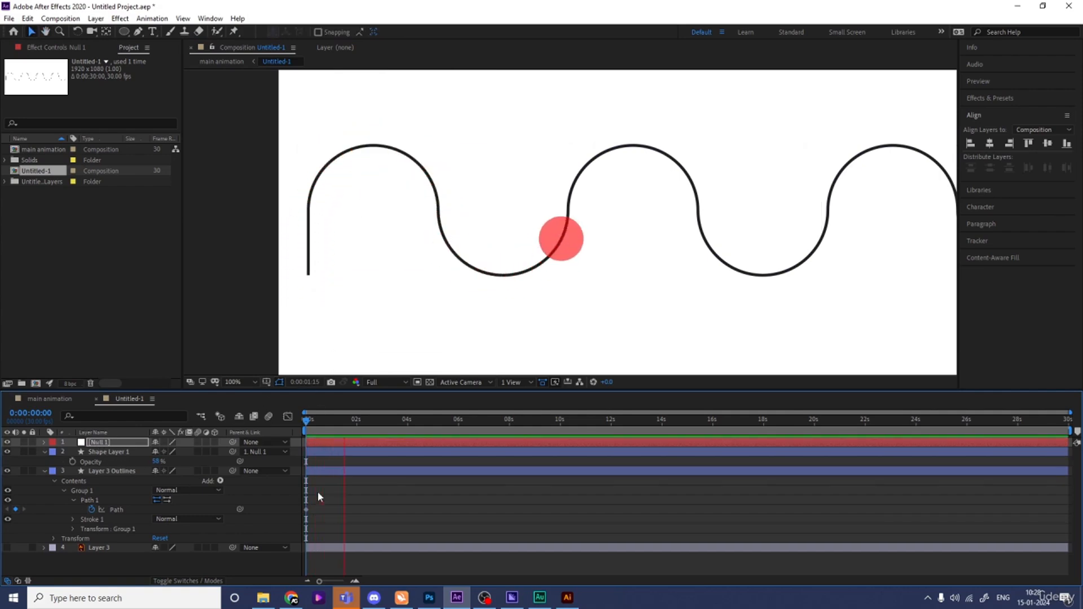
{"action": "key", "text": "space"}
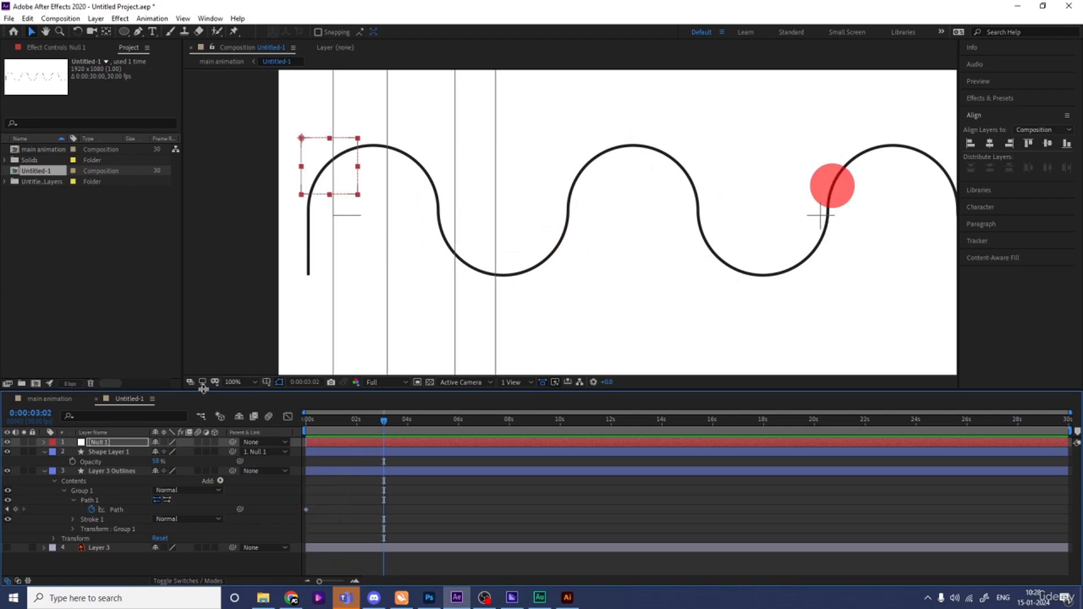
{"action": "left_click", "coordinate": [230, 381]}
{"action": "left_click", "coordinate": [243, 182]}
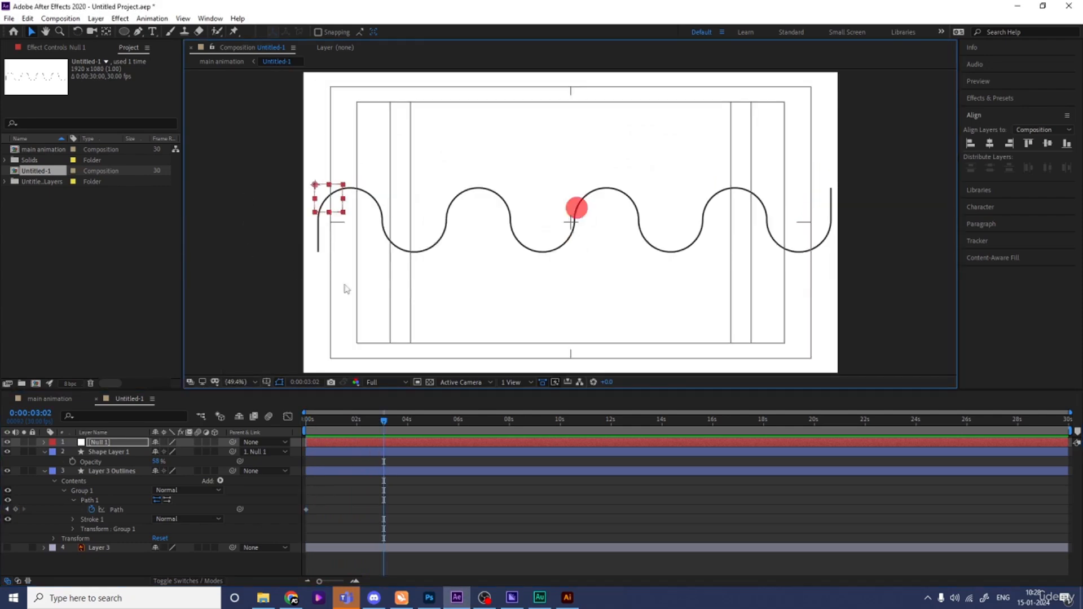
{"action": "key", "text": "space"}
{"action": "key", "text": "space"}
{"action": "left_click_drag", "start_coordinate": [319, 422], "coordinate": [189, 451]}
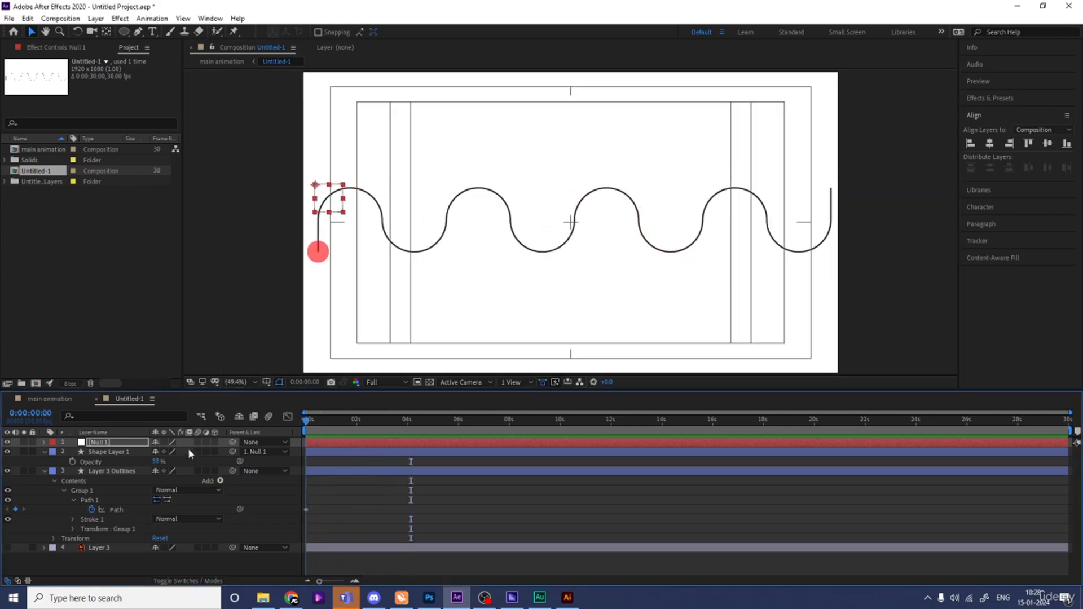
- Inspect the ball on the wave up close, then delete the Null 1 layer
{"action": "left_click", "coordinate": [113, 452]}
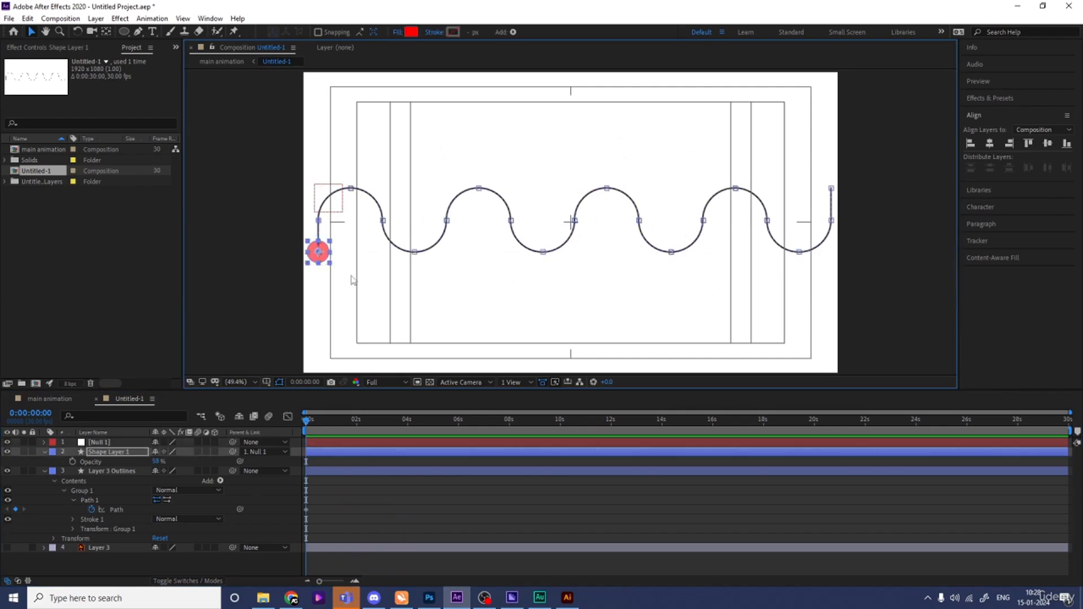
{"action": "key", "text": "period"}
{"action": "key", "text": "period"}
{"action": "key", "text": "period"}
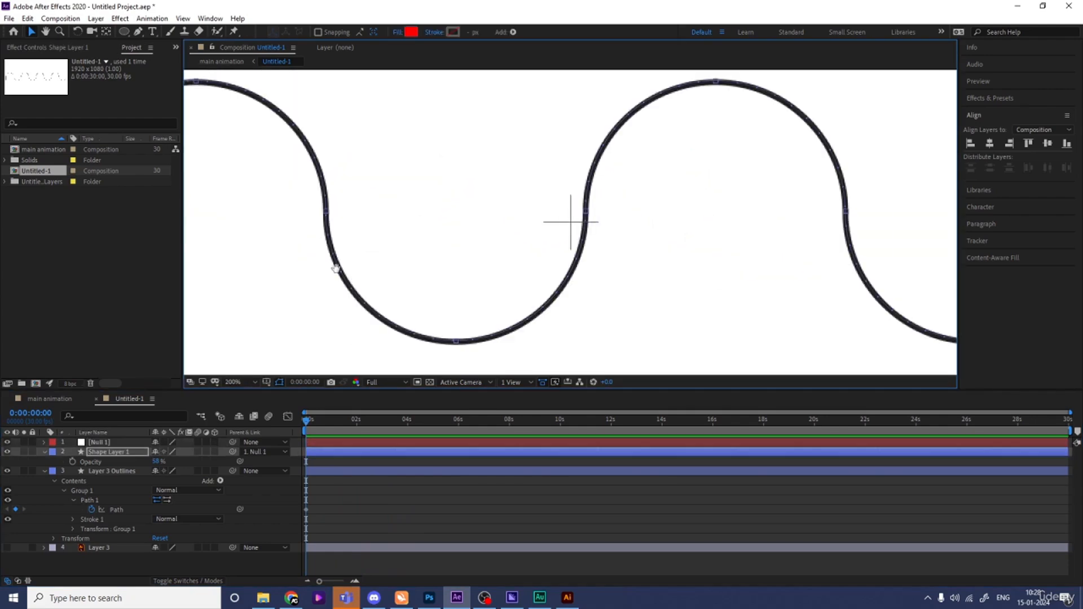
{"action": "left_click_drag", "start_coordinate": [336, 268], "coordinate": [758, 254]}
{"action": "key", "text": "comma"}
{"action": "key", "text": "comma"}
{"action": "key", "text": "comma"}
{"action": "key", "text": "comma"}
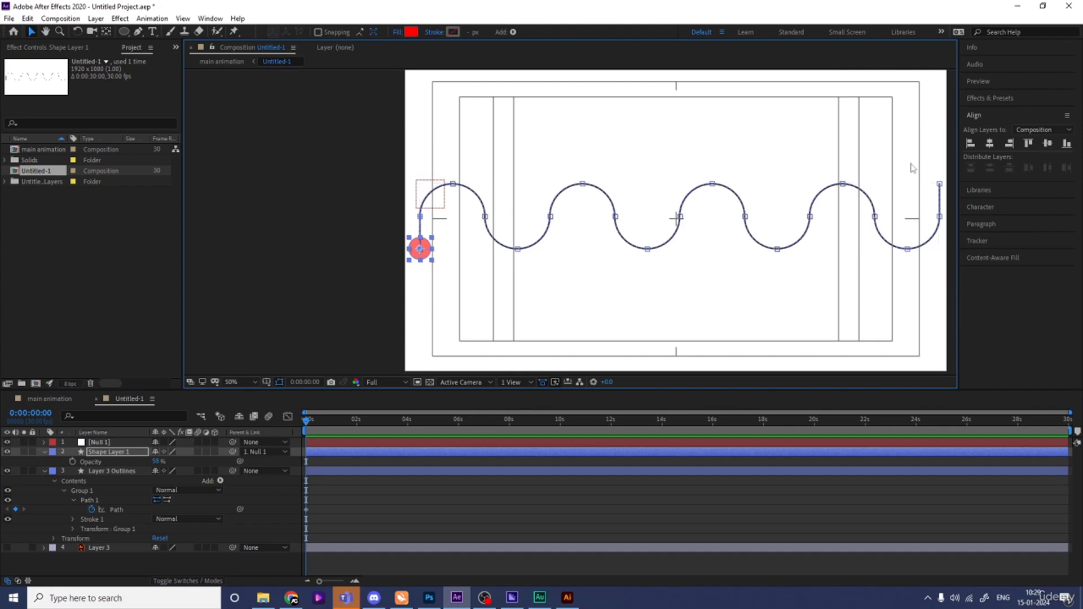
{"action": "left_click", "coordinate": [102, 444]}
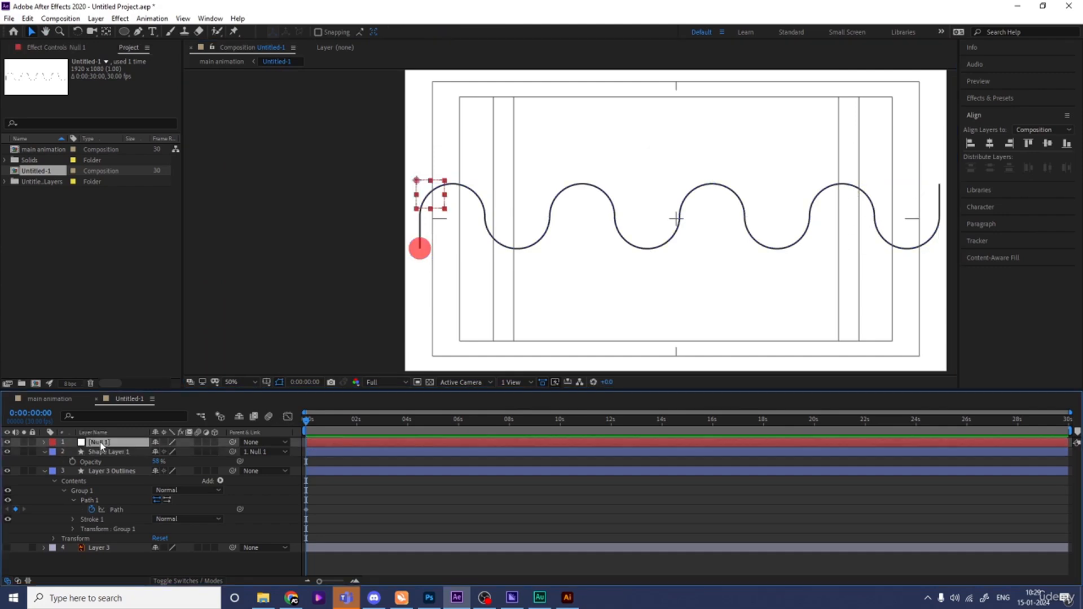
{"action": "key", "text": "Delete"}
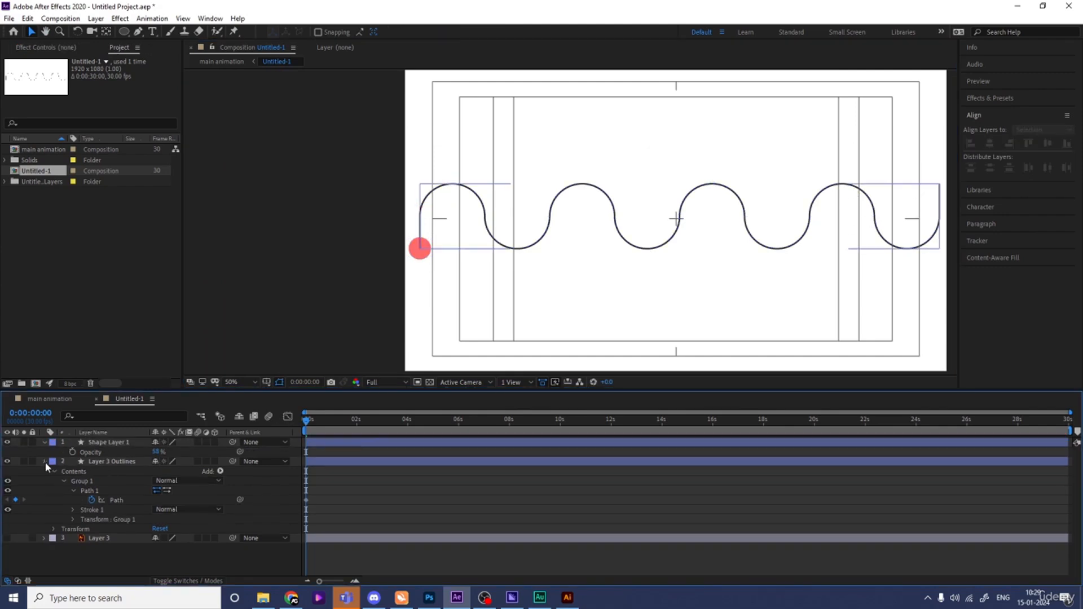
- Collapse the layer properties and preview the animation
{"action": "left_click", "coordinate": [45, 461]}
{"action": "left_click", "coordinate": [44, 443]}
{"action": "key", "text": "space"}
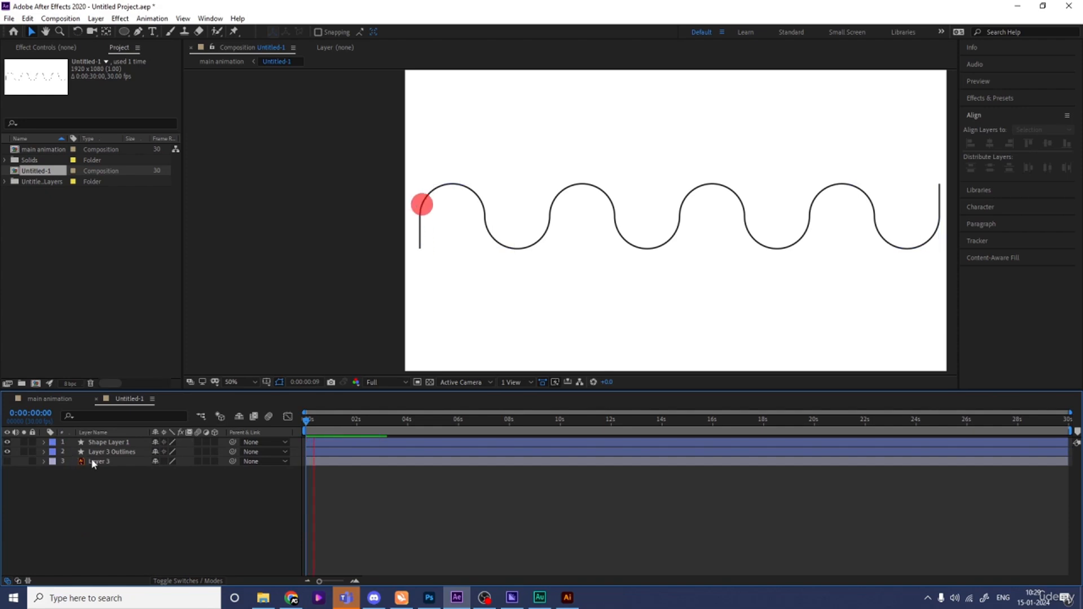
{"action": "left_click", "coordinate": [102, 452]}
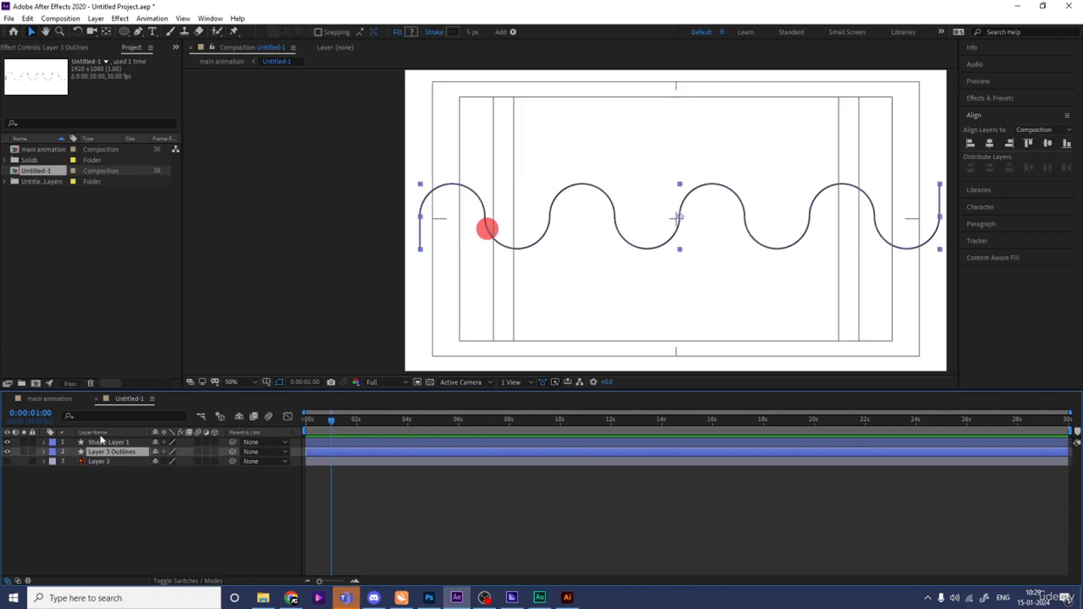
- Stretch the ball's Position keyframes out to about 10 seconds and preview the slower motion
{"action": "left_click", "coordinate": [108, 443]}
{"action": "key", "text": "p"}
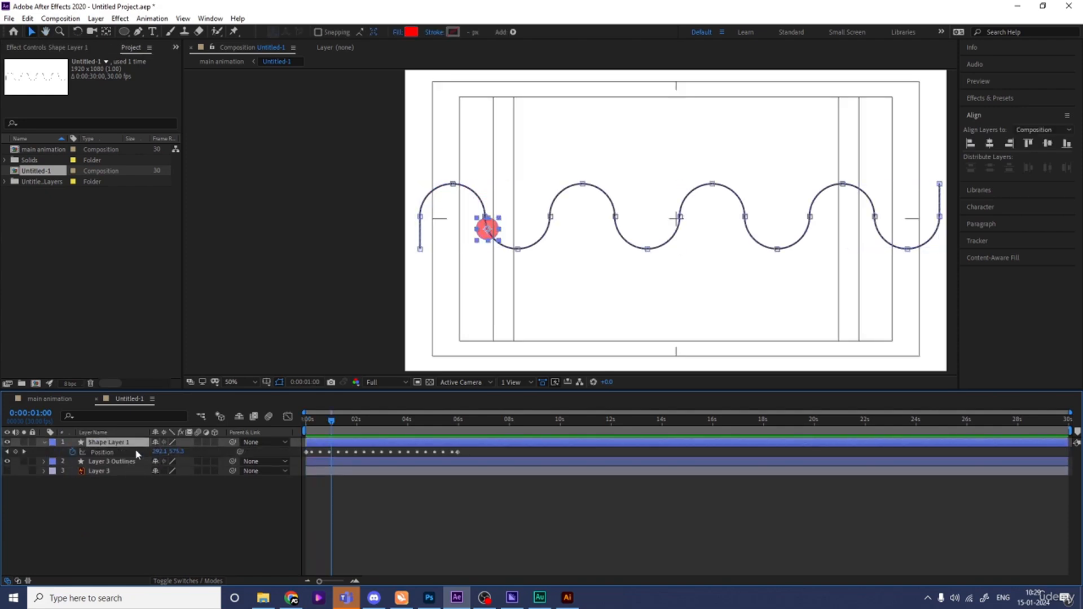
{"action": "left_click_drag", "start_coordinate": [458, 452], "coordinate": [560, 457]}
{"action": "key", "text": "space"}
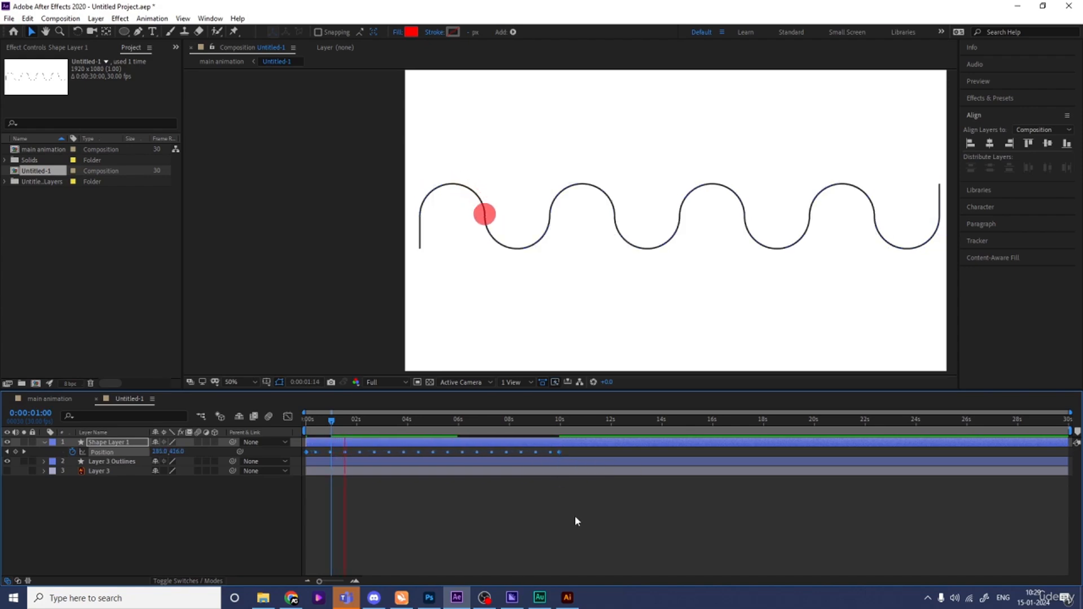
{"action": "key", "text": "space"}
{"action": "left_click_drag", "start_coordinate": [365, 432], "coordinate": [360, 431]}
- Step one frame forward to 0:00:02:03, where the ball rests in the first trough
{"action": "key", "text": "period"}
{"action": "key", "text": "period"}
{"action": "key", "text": "period"}
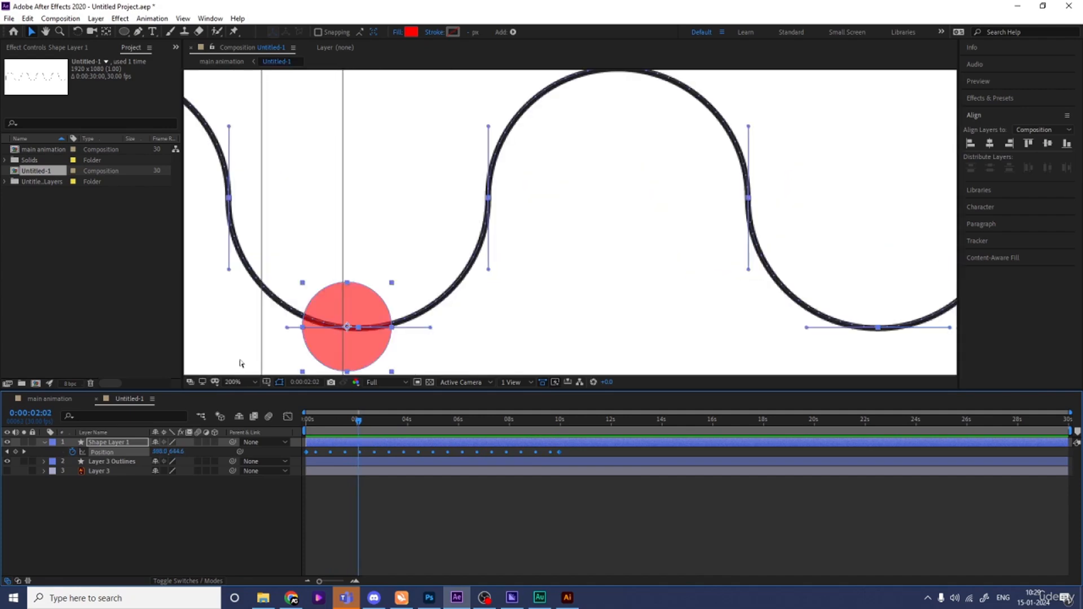
{"action": "key", "text": "Page_Down"}
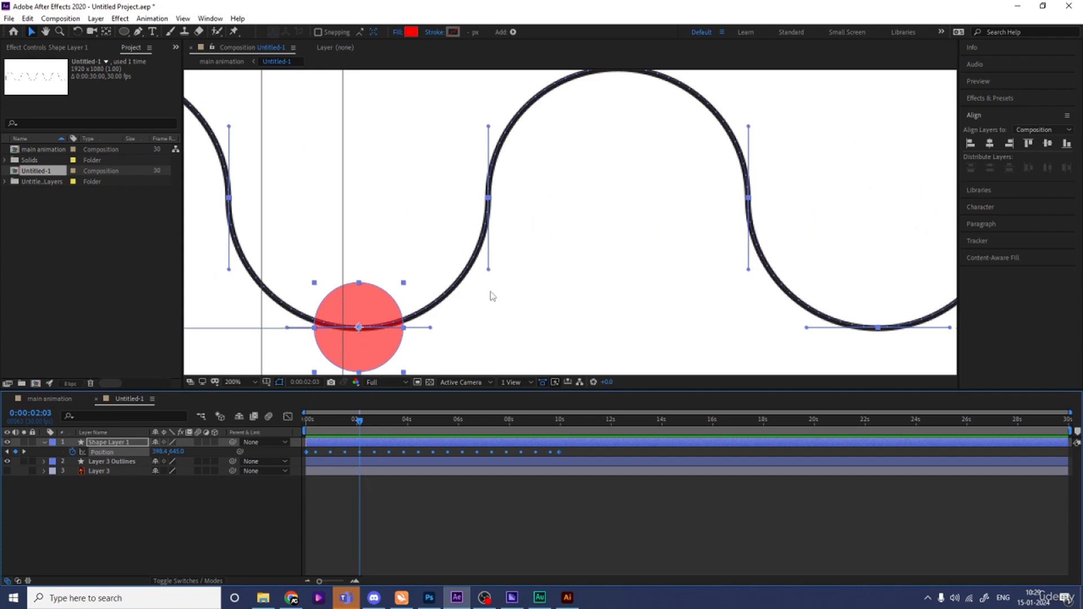
{"action": "key", "text": "comma"}
{"action": "key", "text": "comma"}
{"action": "key", "text": "comma"}
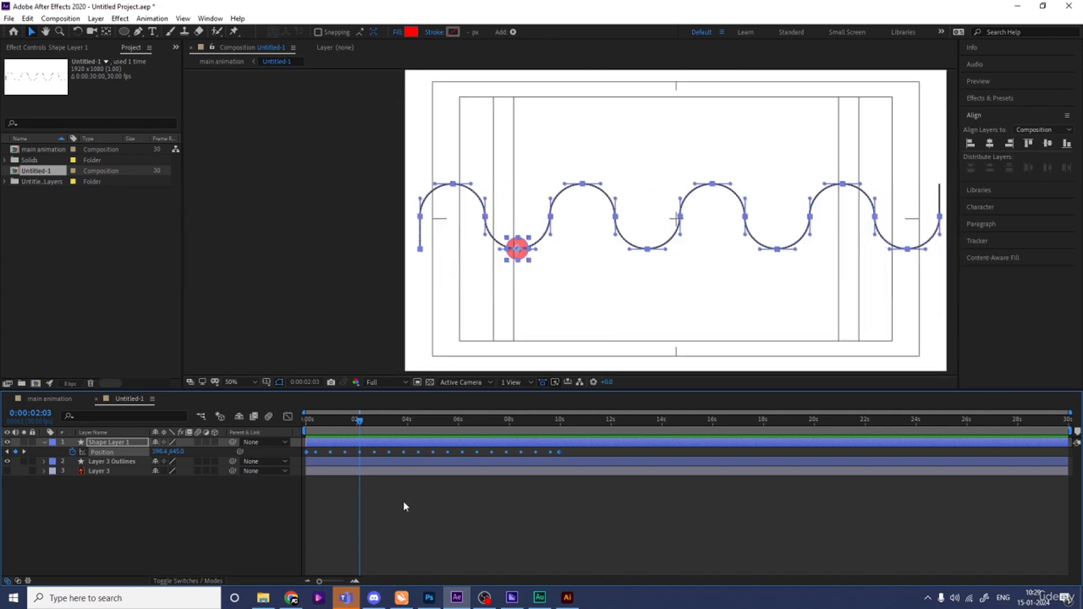
- Start the work area at 0:00:02:03, then preview and step to 0:00:06:22 at the third trough
{"action": "key", "text": "b"}
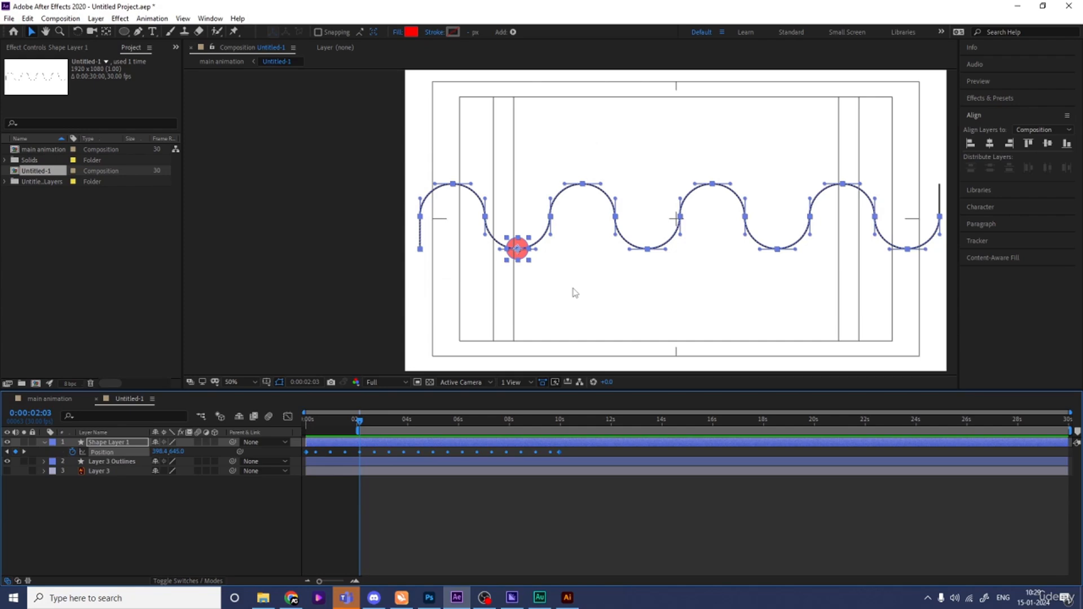
{"action": "key", "text": "space"}
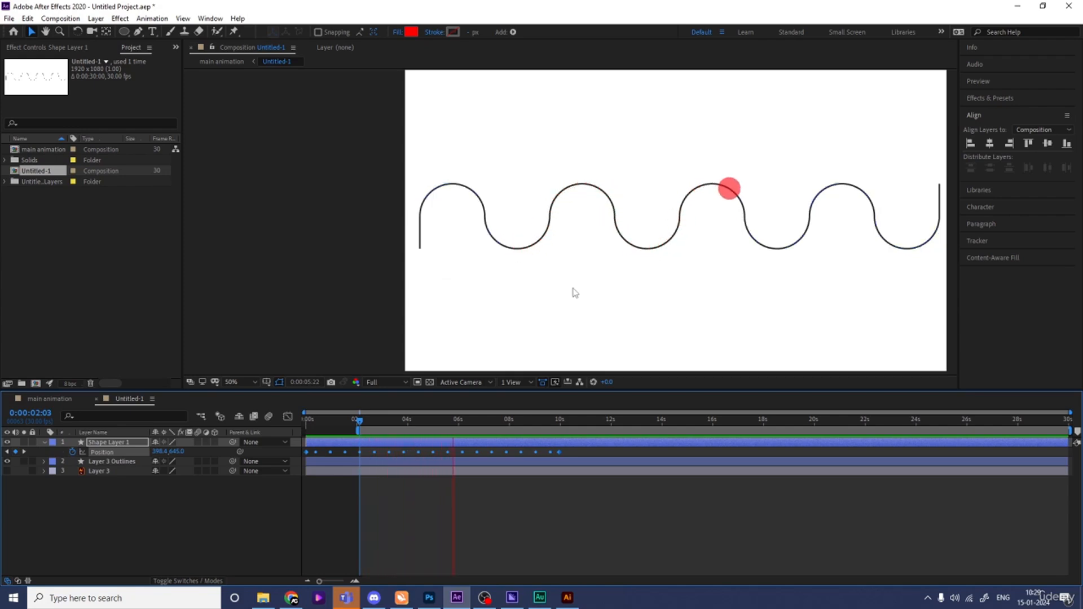
{"action": "key", "text": "space"}
{"action": "key", "text": "space"}
{"action": "key", "text": "space"}
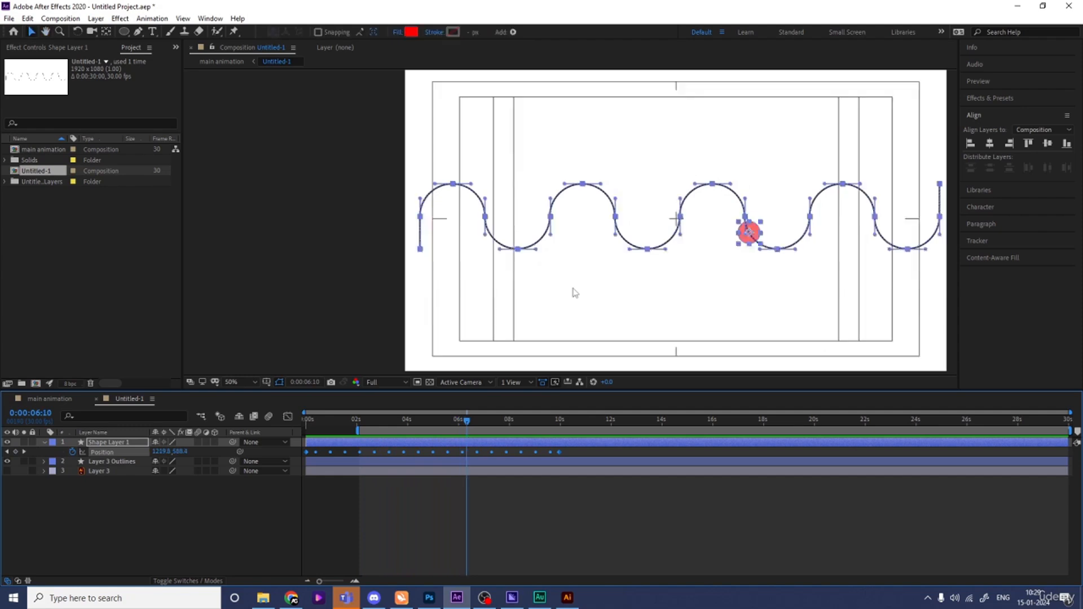
{"action": "key", "text": "space"}
{"action": "key", "text": "space"}
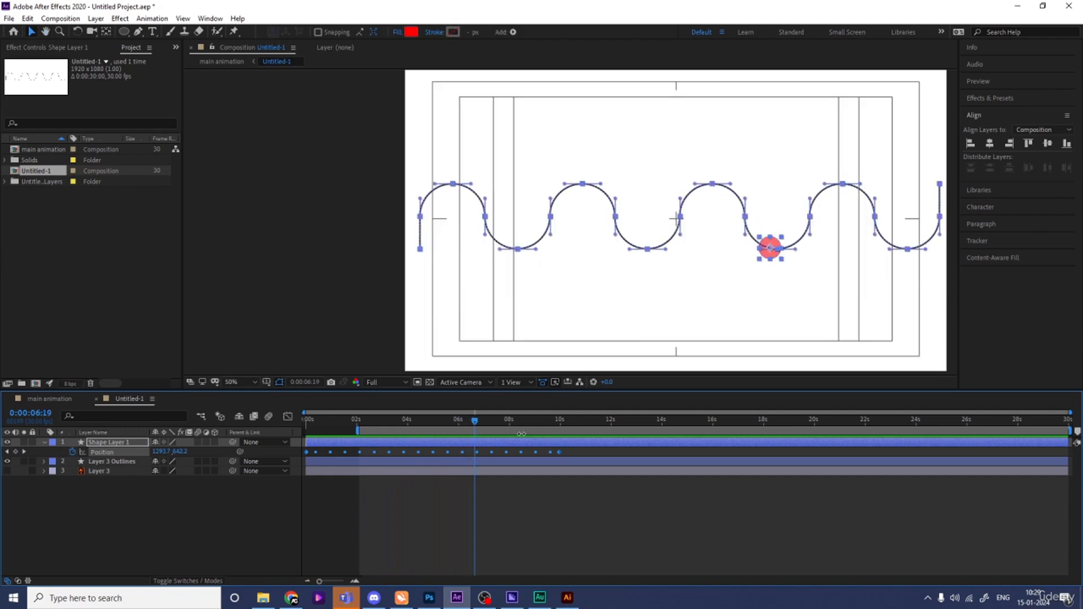
{"action": "key", "text": "Page_Down"}
{"action": "key", "text": "Page_Down"}
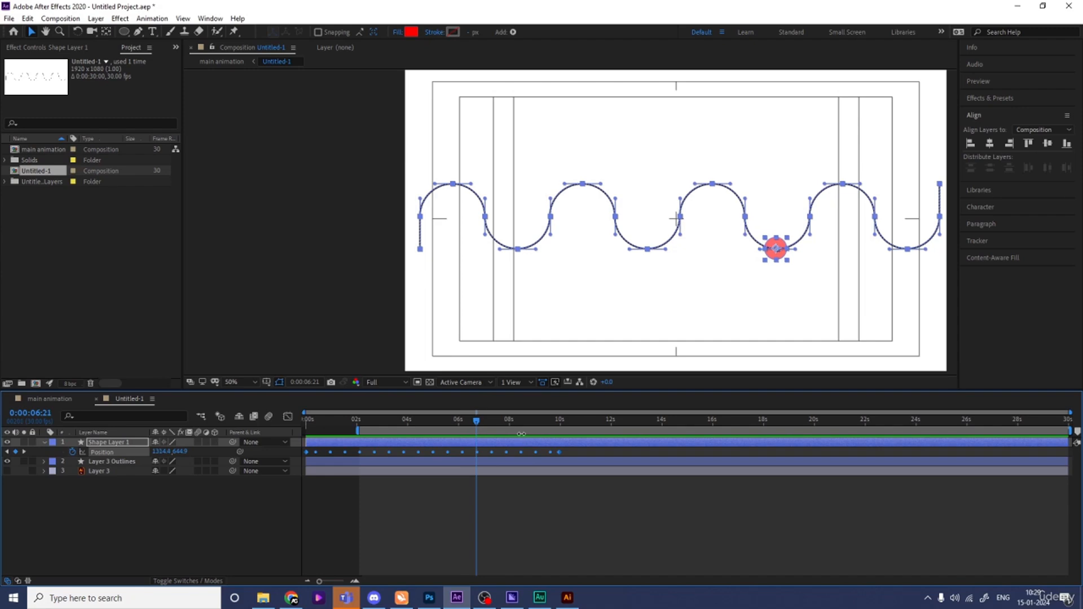
{"action": "key", "text": "Page_Down"}
{"action": "key", "text": "equal"}
{"action": "key", "text": "equal"}
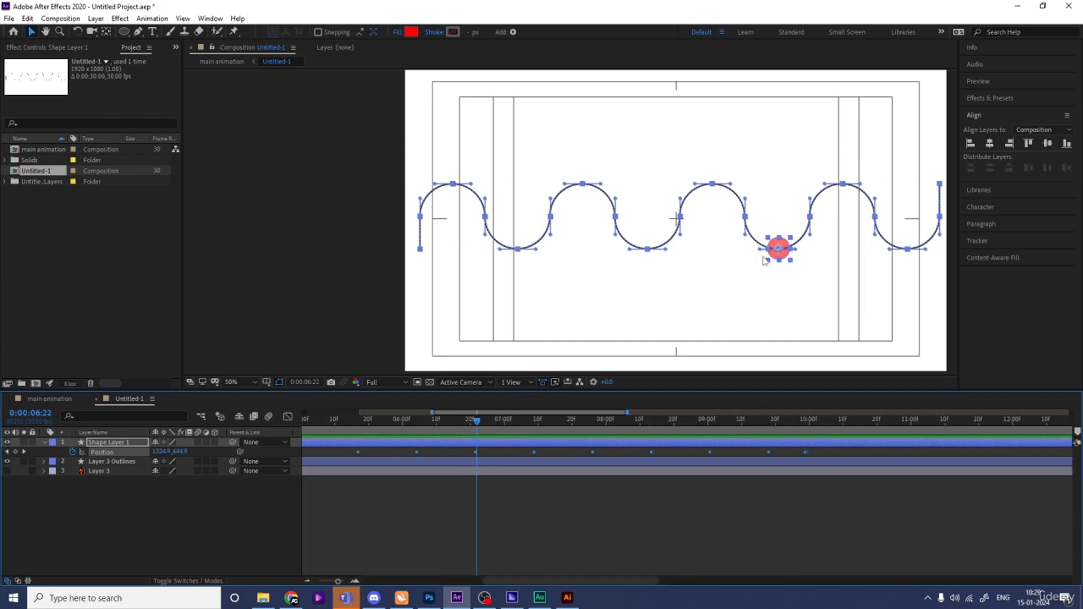
- End the work area at 0:00:06:22 and preview the trimmed range
{"action": "key", "text": "n"}
{"action": "key", "text": "space"}
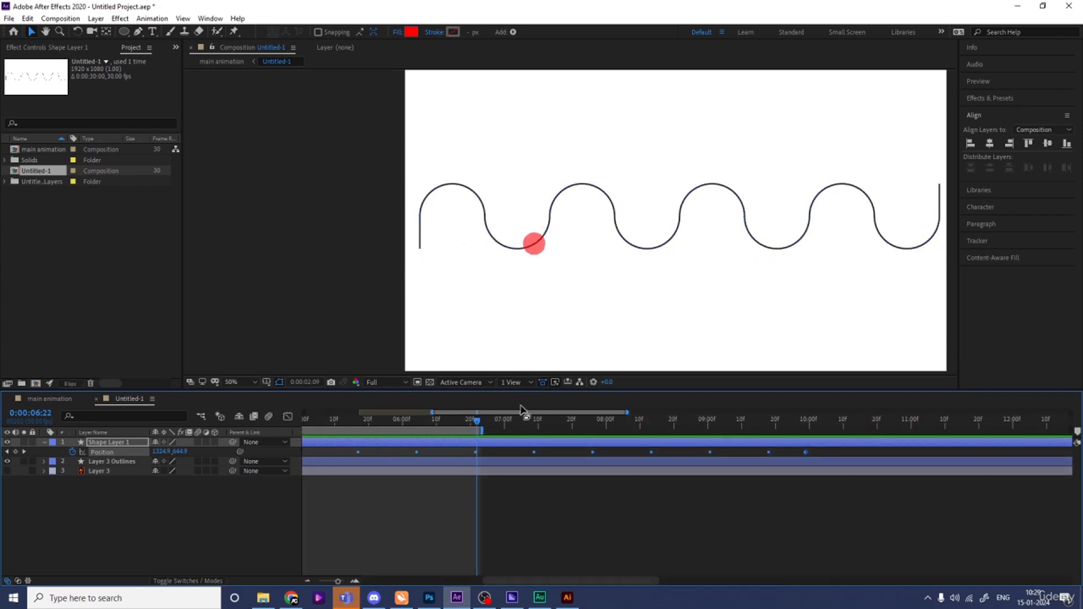
{"action": "key", "text": "space"}
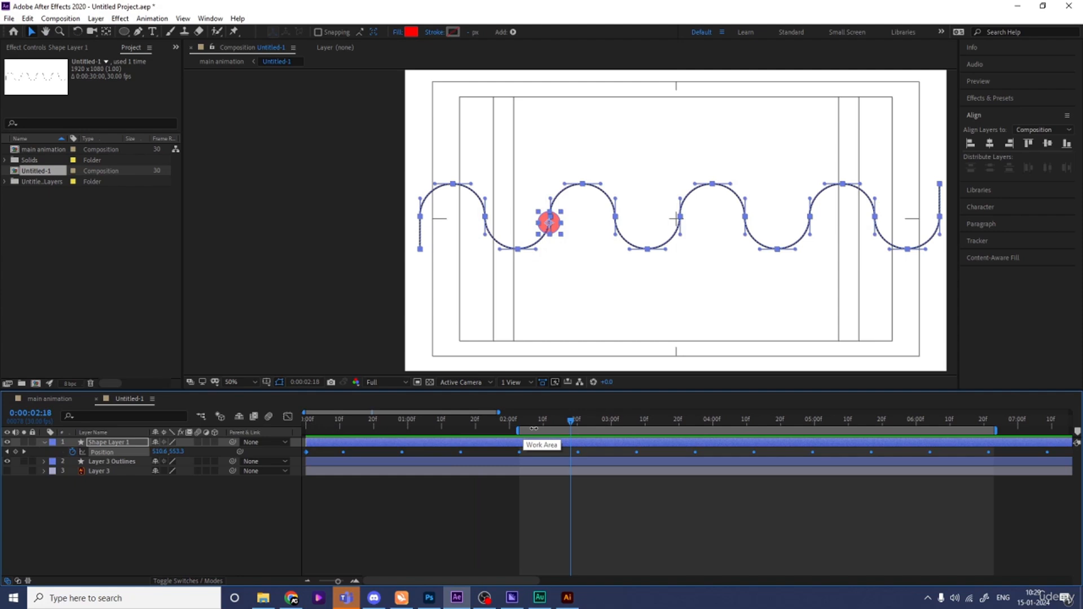
- Fit the composition in the viewer and raise the ball's opacity to 100%
{"action": "left_click", "coordinate": [249, 382]}
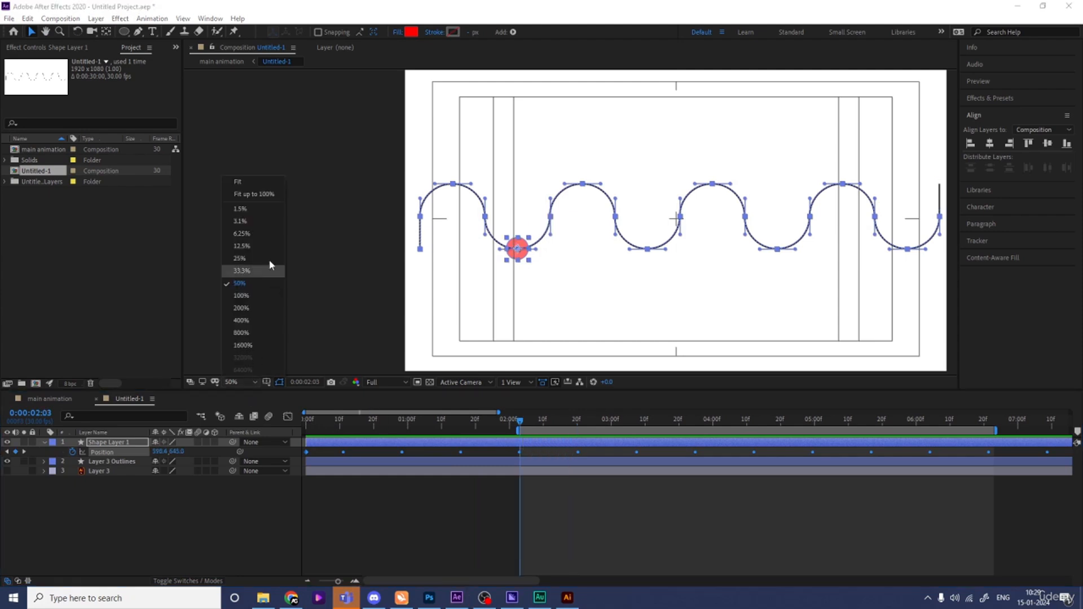
{"action": "left_click", "coordinate": [242, 182]}
{"action": "left_click", "coordinate": [151, 554]}
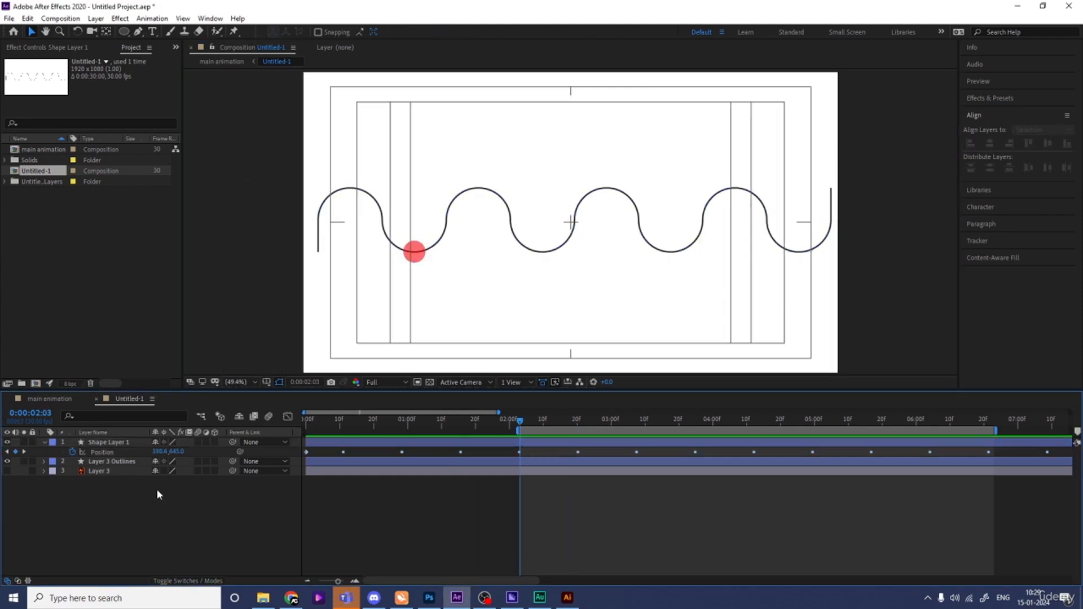
{"action": "left_click", "coordinate": [117, 444]}
{"action": "key", "text": "t"}
{"action": "left_click_drag", "start_coordinate": [160, 454], "coordinate": [271, 445]}
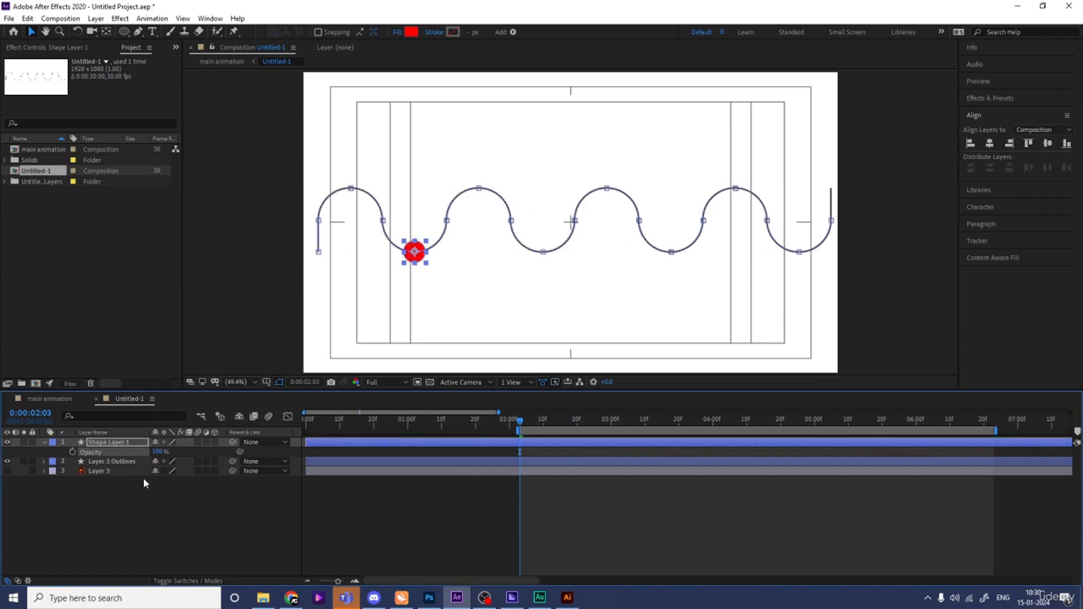
{"action": "left_click", "coordinate": [176, 506]}
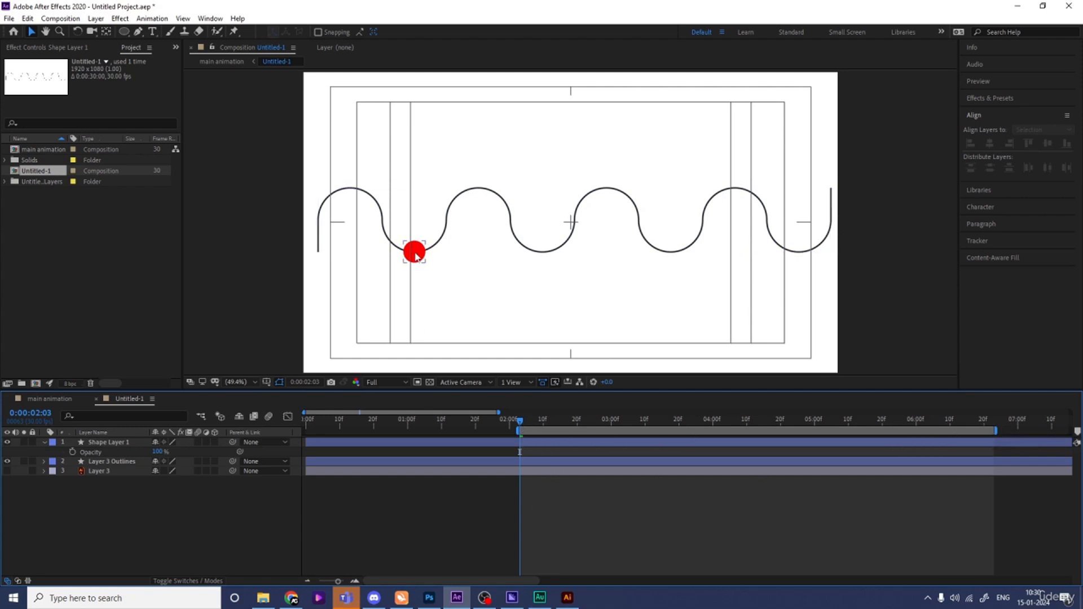
{"action": "key", "text": "space"}
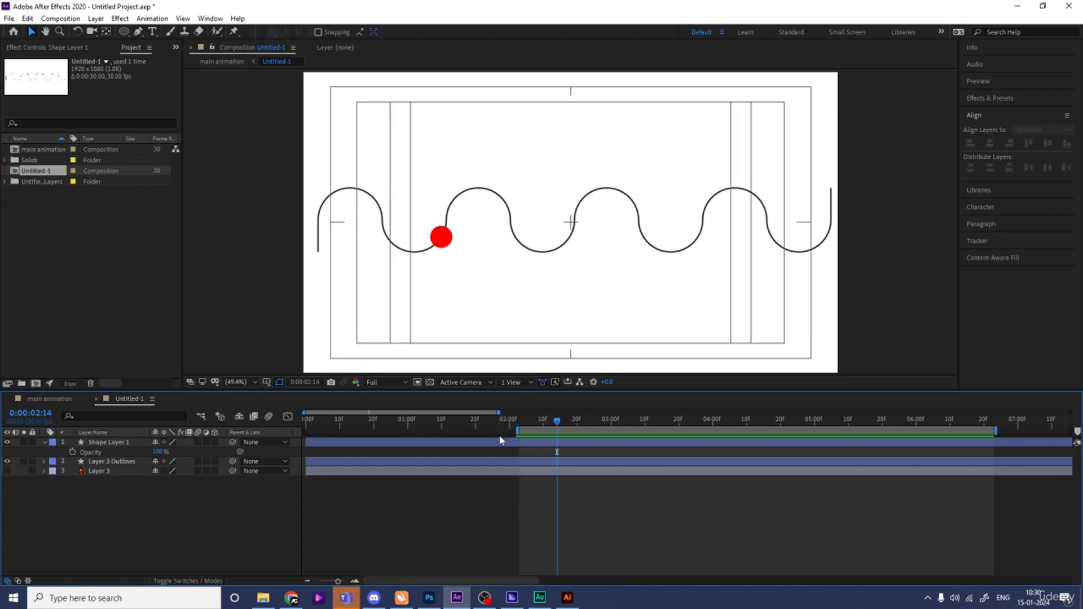
{"action": "left_click", "coordinate": [518, 419]}
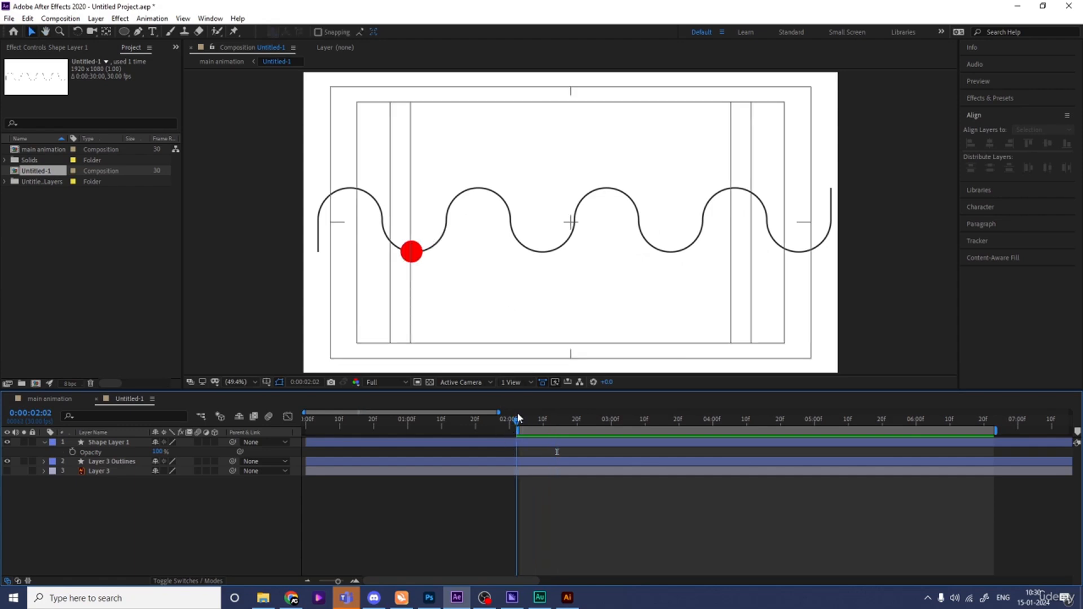